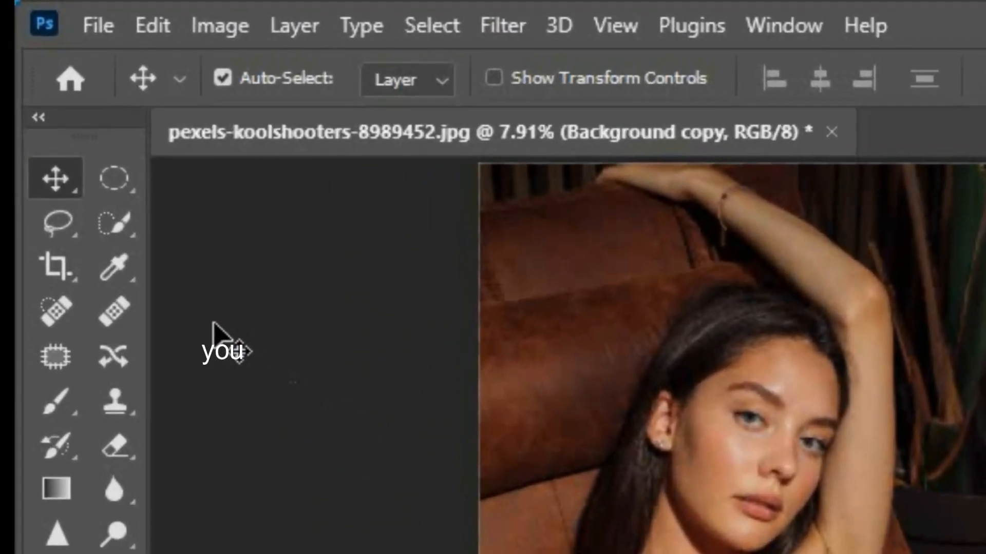
Select the snake with the Quick Selection tool and copy it to its own layer.
click(114, 223)
click(286, 255)
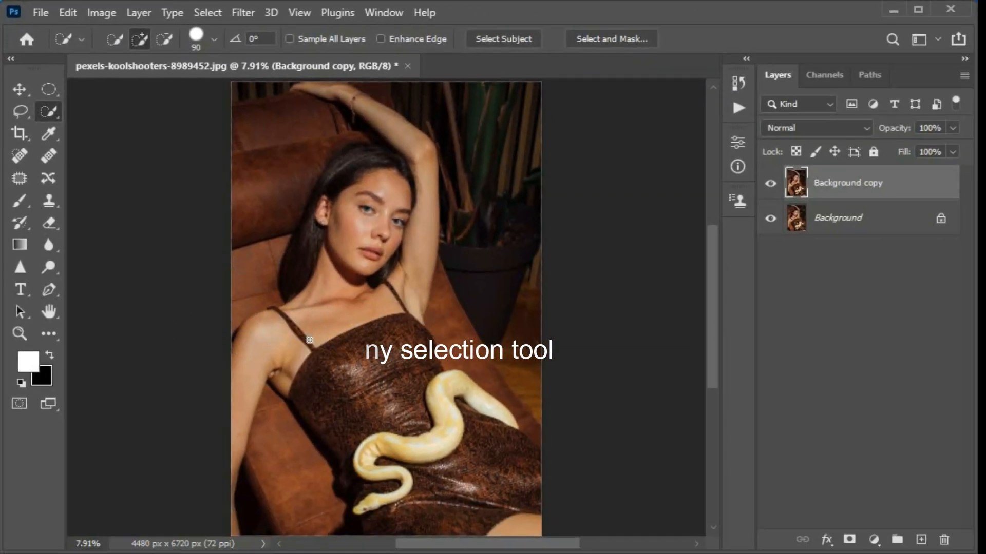
mouse_move(427, 454)
mouse_down()
mouse_move(488, 405)
mouse_move(363, 458)
mouse_move(411, 485)
mouse_move(380, 504)
mouse_up()
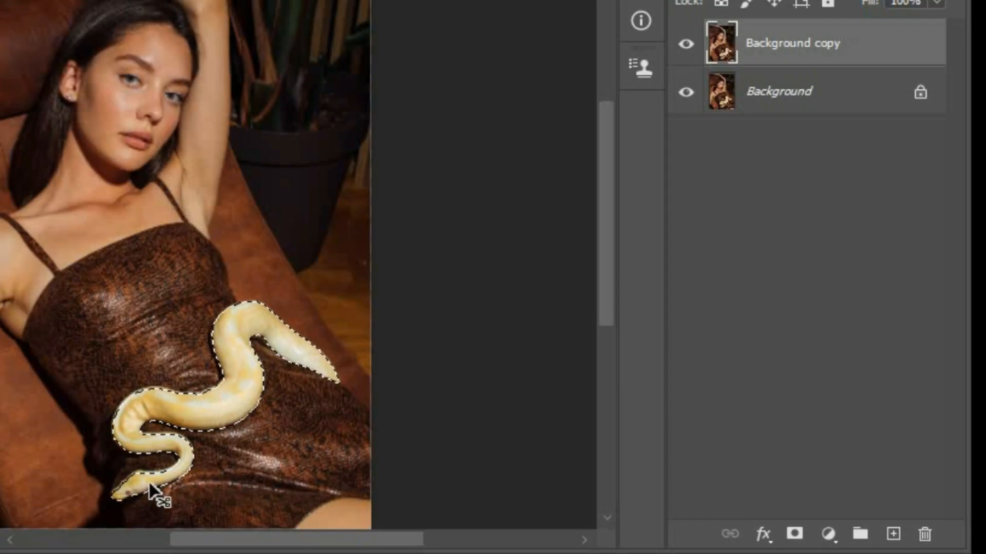
key(ctrl+j)
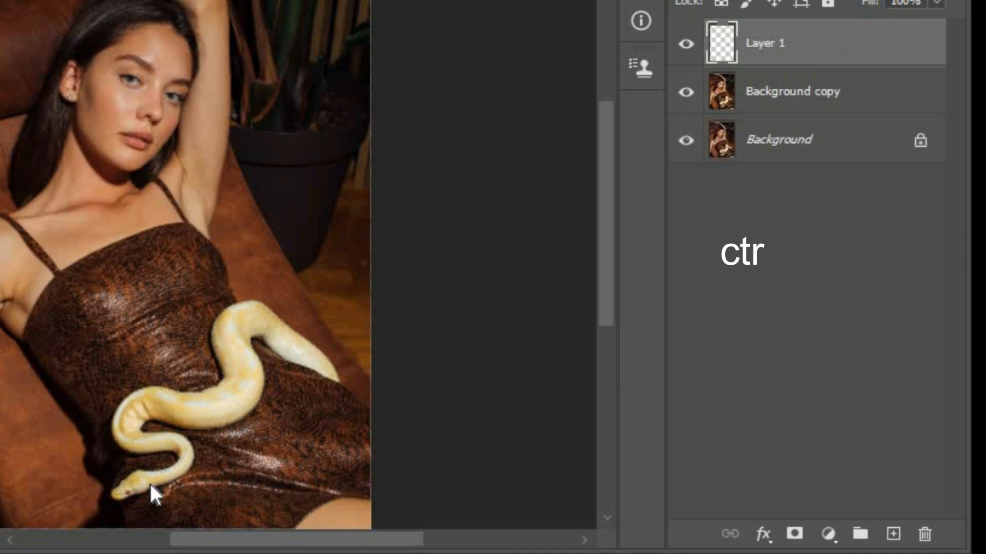
Select the woman on the Background copy layer, excluding the sofa behind her, and copy the selection to a new layer.
click(773, 105)
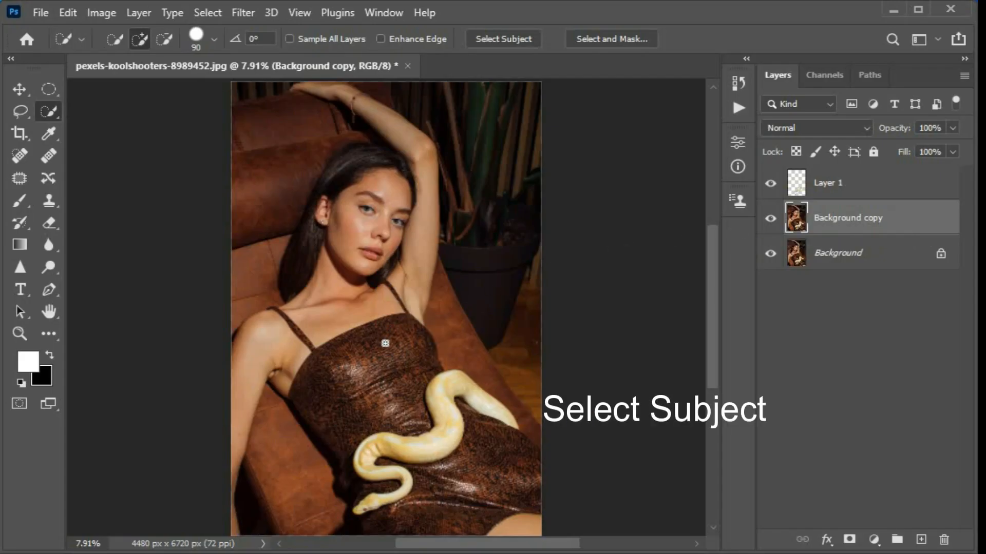
mouse_move(377, 365)
mouse_down()
mouse_move(329, 324)
mouse_move(370, 220)
mouse_move(424, 159)
mouse_move(354, 95)
mouse_move(308, 82)
mouse_move(298, 86)
mouse_move(308, 103)
mouse_move(349, 139)
mouse_move(315, 230)
mouse_move(293, 359)
mouse_move(397, 417)
mouse_move(431, 395)
mouse_move(341, 434)
mouse_move(456, 501)
mouse_move(500, 482)
mouse_move(531, 452)
mouse_move(359, 442)
mouse_up()
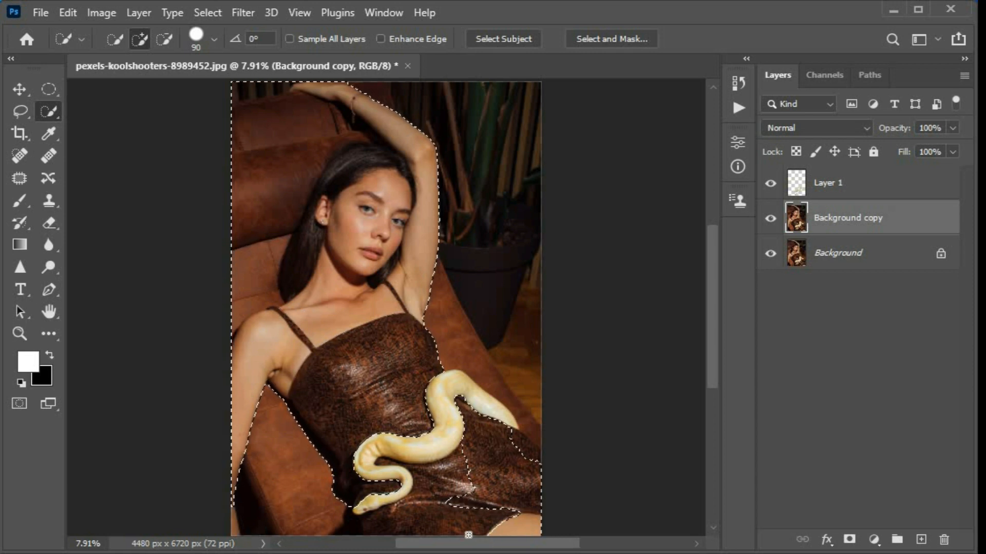
key(alt)
mouse_move(229, 295)
mouse_down()
mouse_move(328, 118)
mouse_move(371, 138)
mouse_up()
key(ctrl+j)
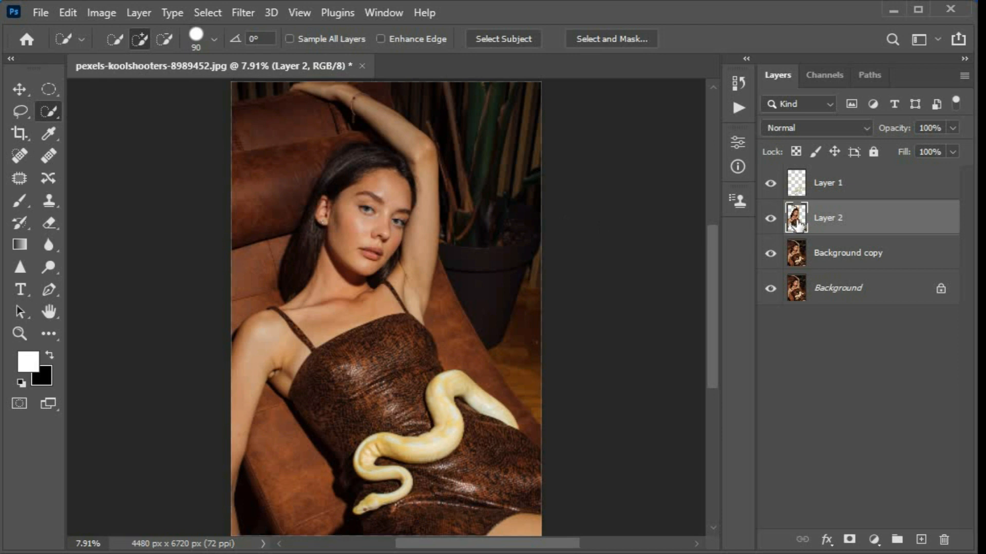
Rename the woman's cutout layer as women and the snake's cutout layer as snake.
double_click(831, 221)
text(women)
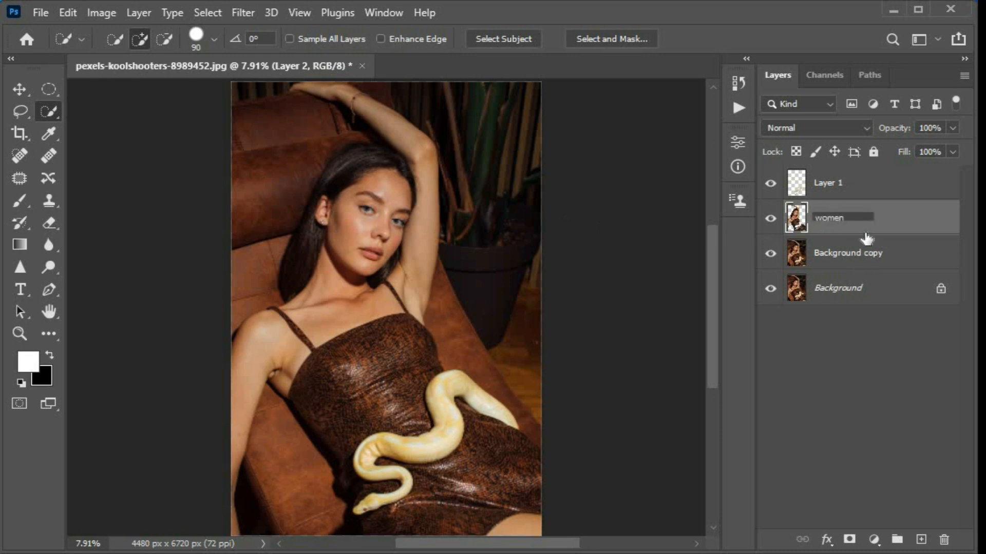
double_click(846, 182)
text(snak)
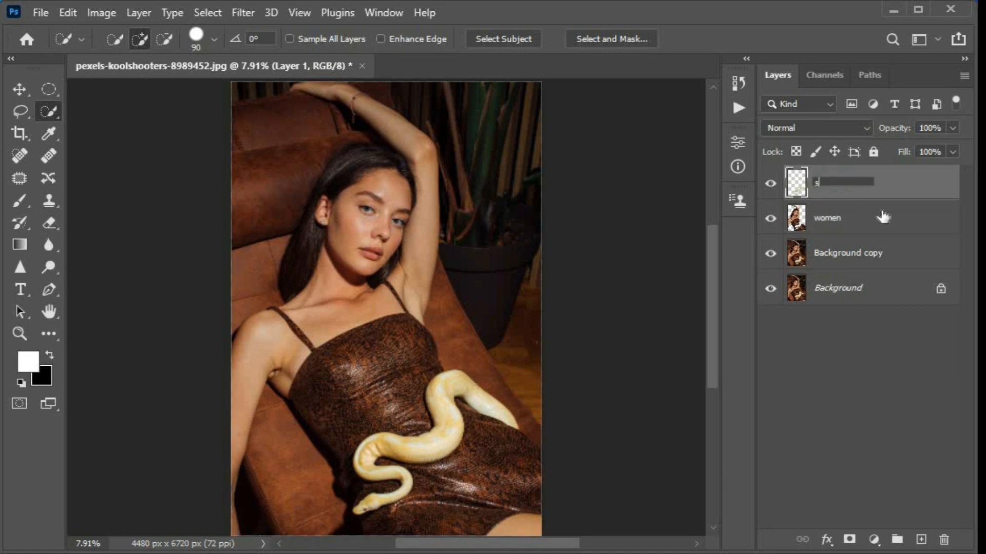
click(876, 322)
Convert the snake and women layers to separate smart objects.
click(820, 190)
right_click(820, 183)
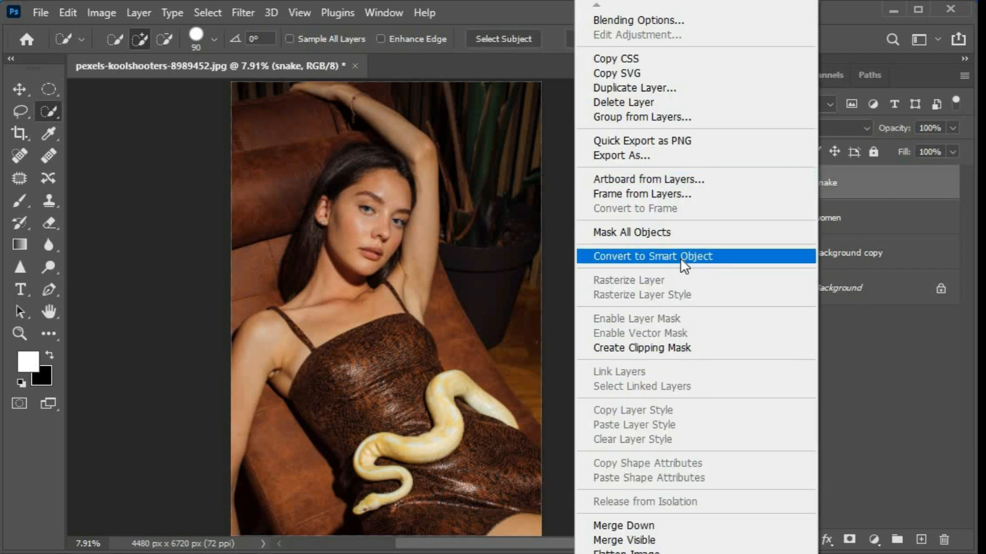
click(685, 256)
click(837, 219)
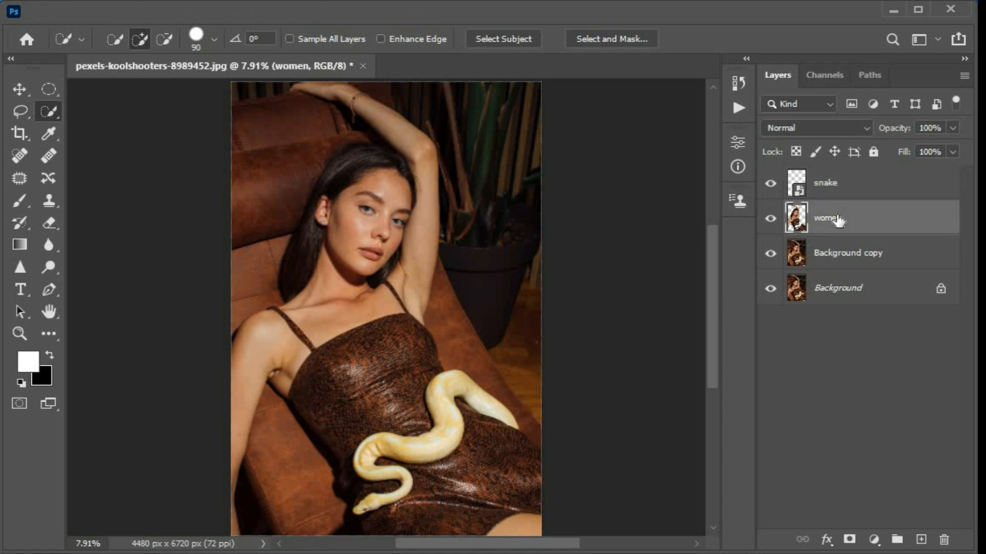
right_click(837, 217)
click(712, 255)
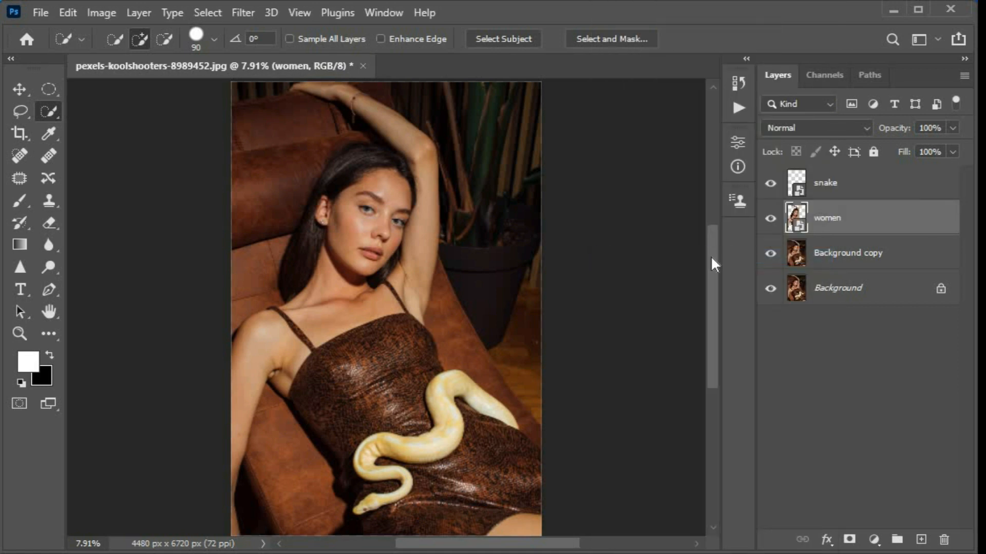
Add a Color Lookup adjustment layer above Background copy using the Moonlight.3DL file.
click(841, 259)
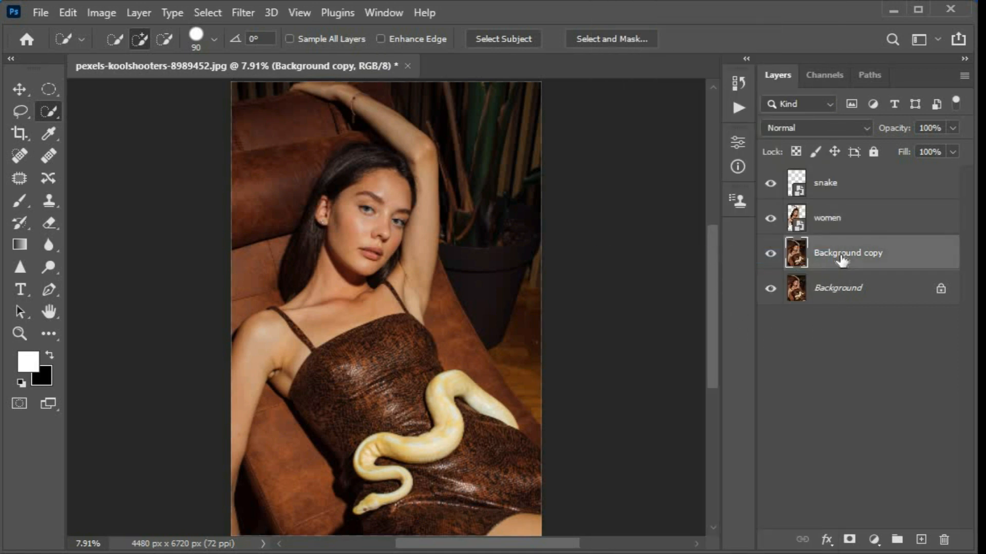
click(874, 539)
click(878, 442)
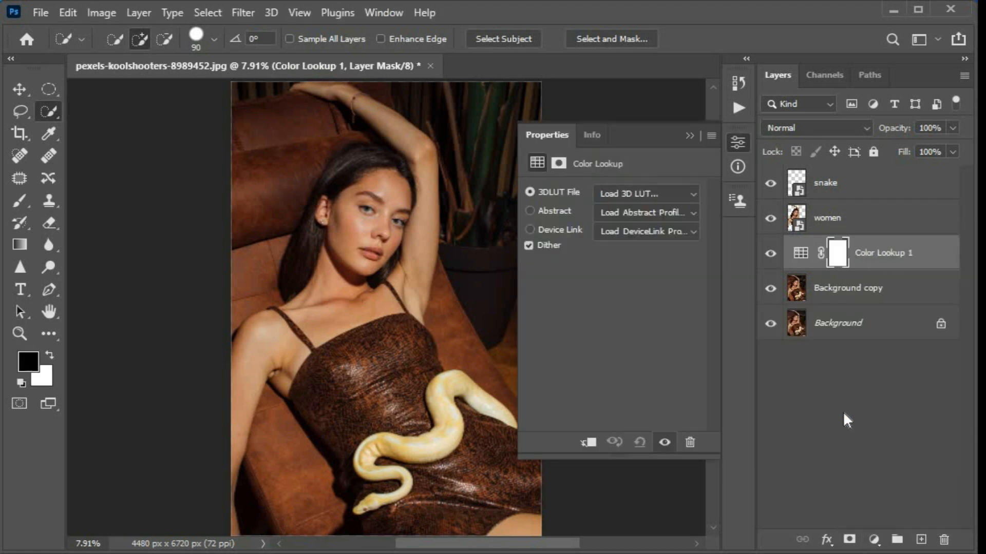
click(692, 194)
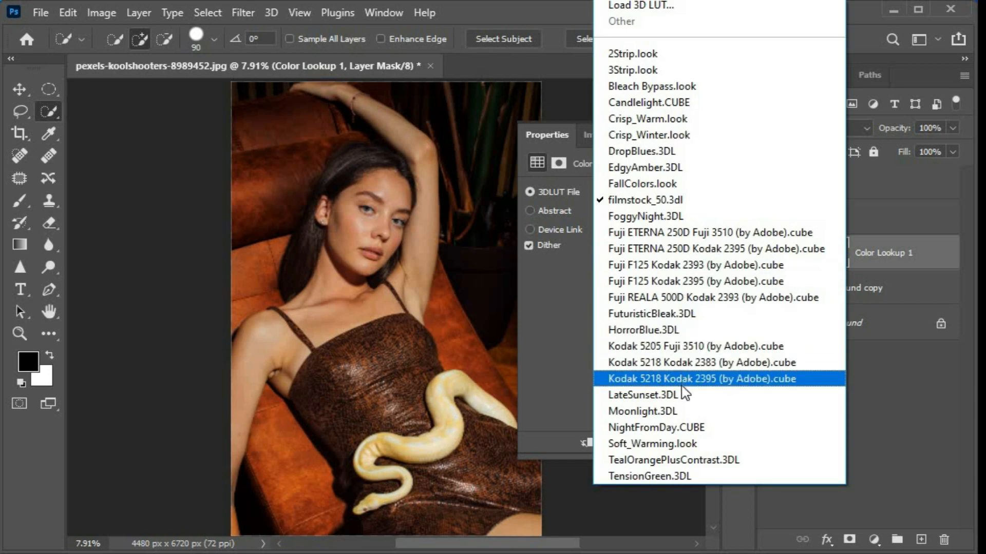
click(678, 411)
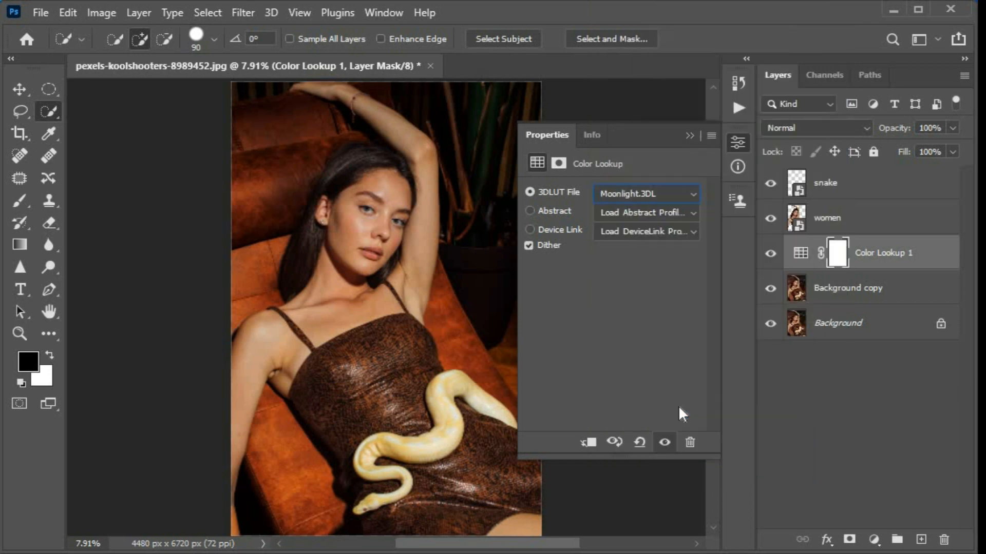
click(690, 135)
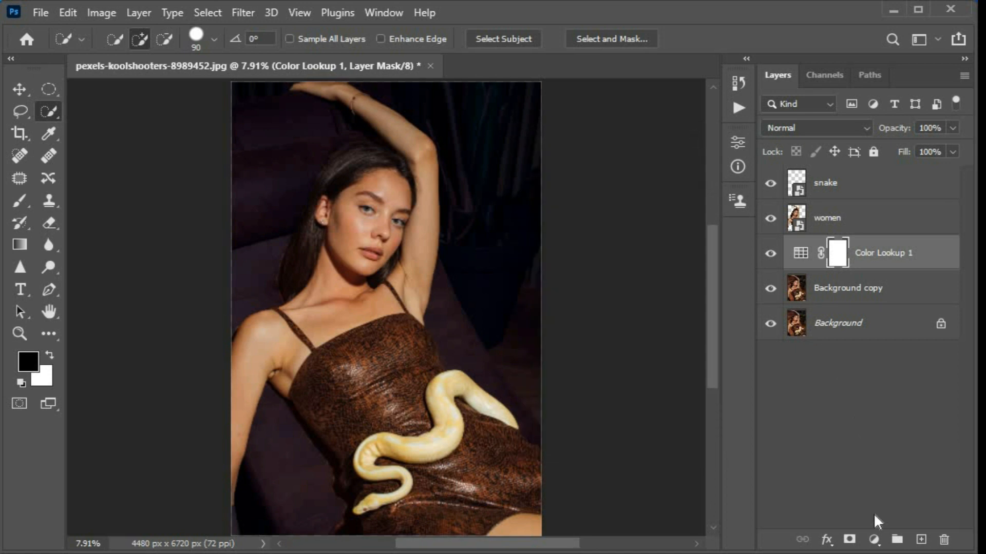
Add a Hue/Saturation adjustment layer above the Color Lookup and reduce the background's saturation by about half.
click(874, 539)
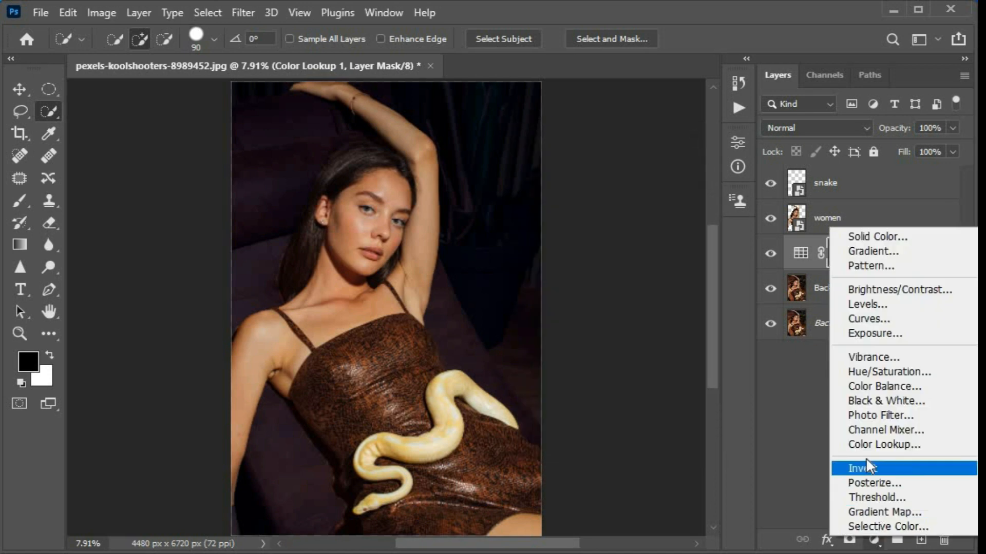
click(866, 373)
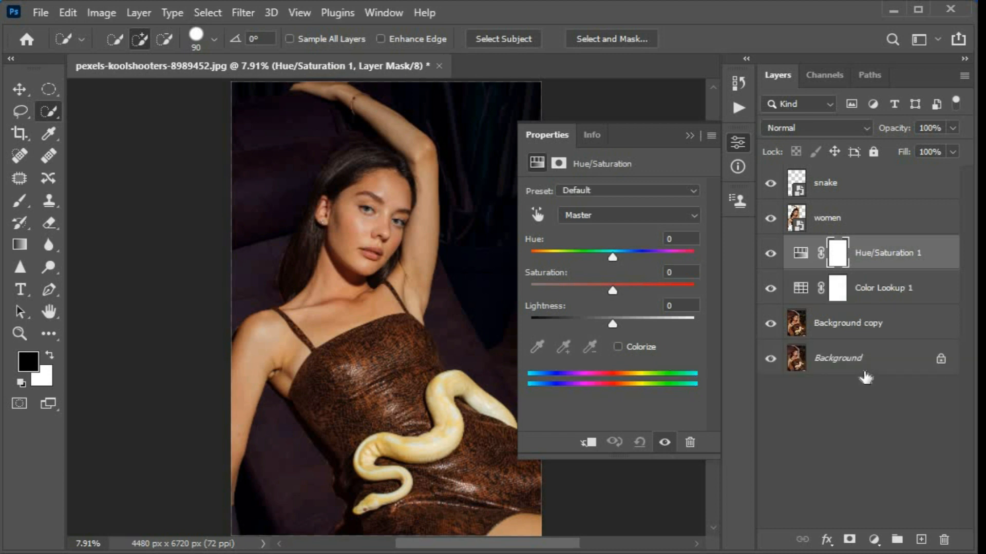
drag(612, 290, 567, 288)
click(688, 136)
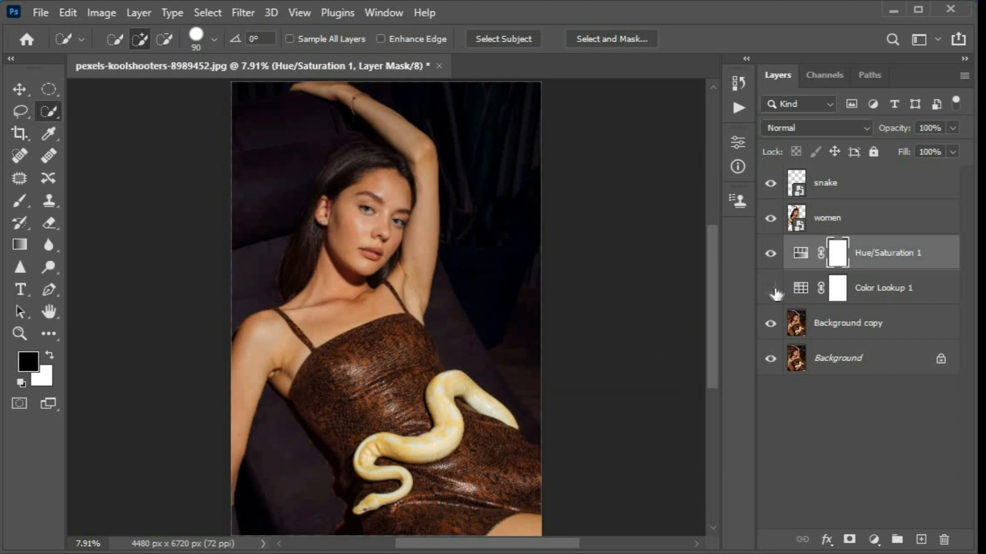
click(770, 288)
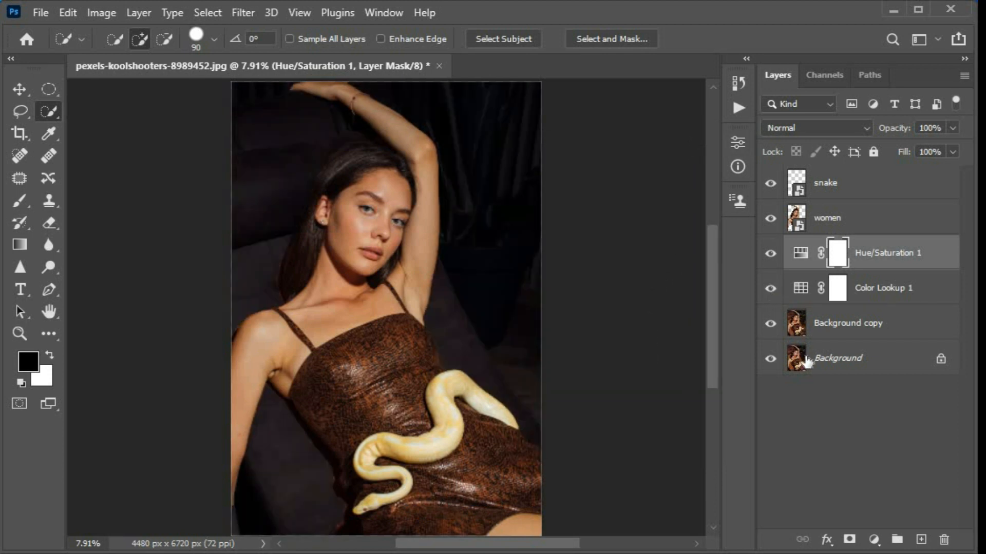
Add a Levels adjustment layer above Hue/Saturation and lower the white output level to 125.
click(871, 539)
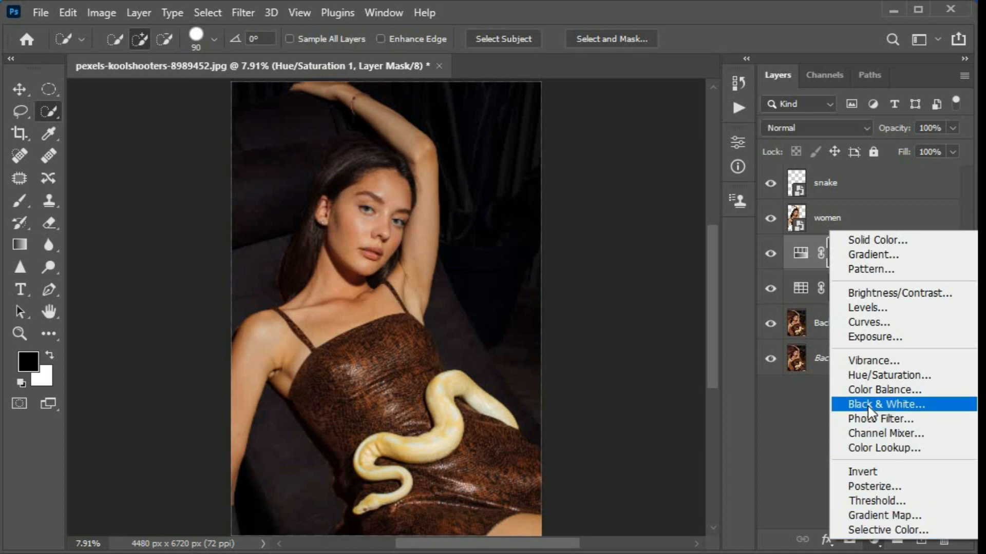
click(867, 308)
drag(697, 368, 631, 366)
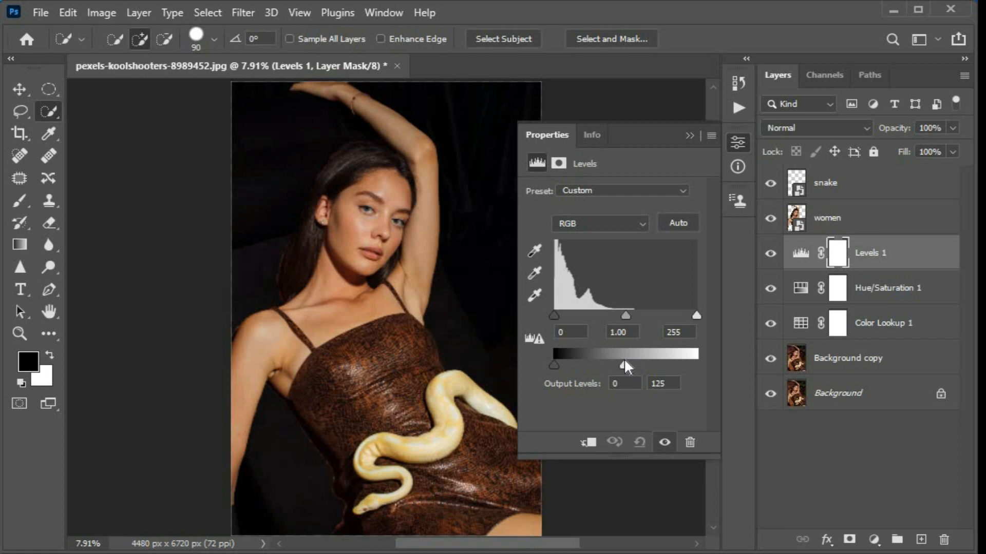
click(690, 136)
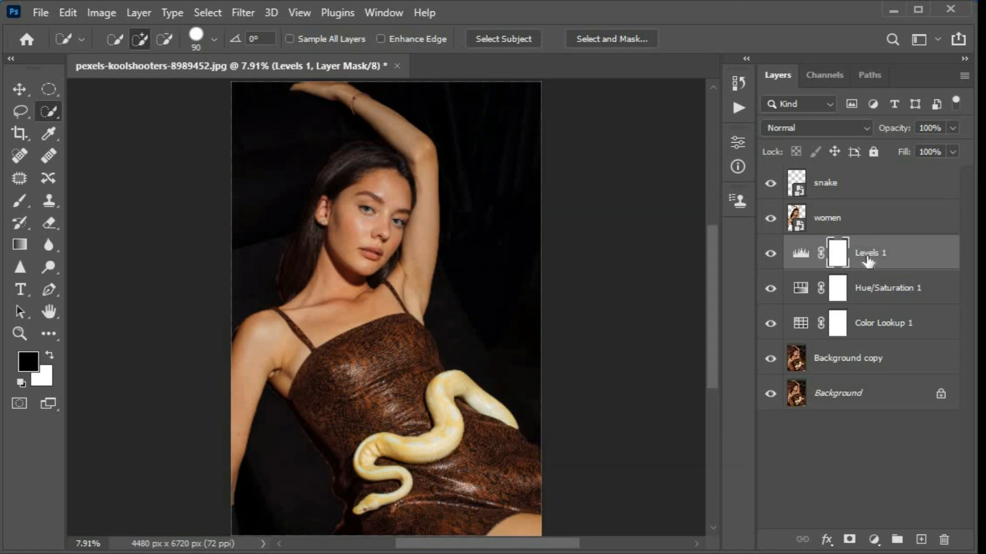
Group the Levels, Hue/Saturation and Color Lookup layers and name the group night effect.
shift+click(891, 325)
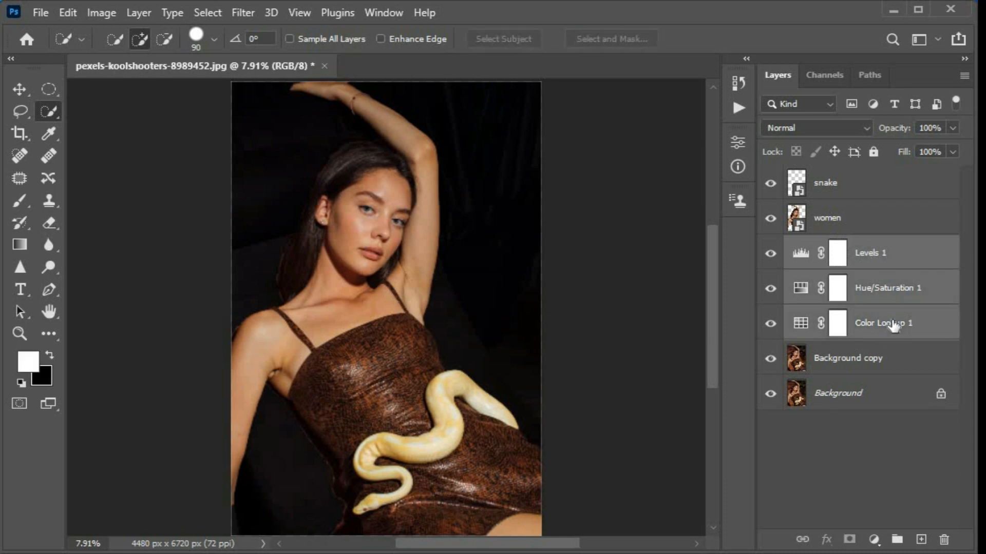
click(898, 538)
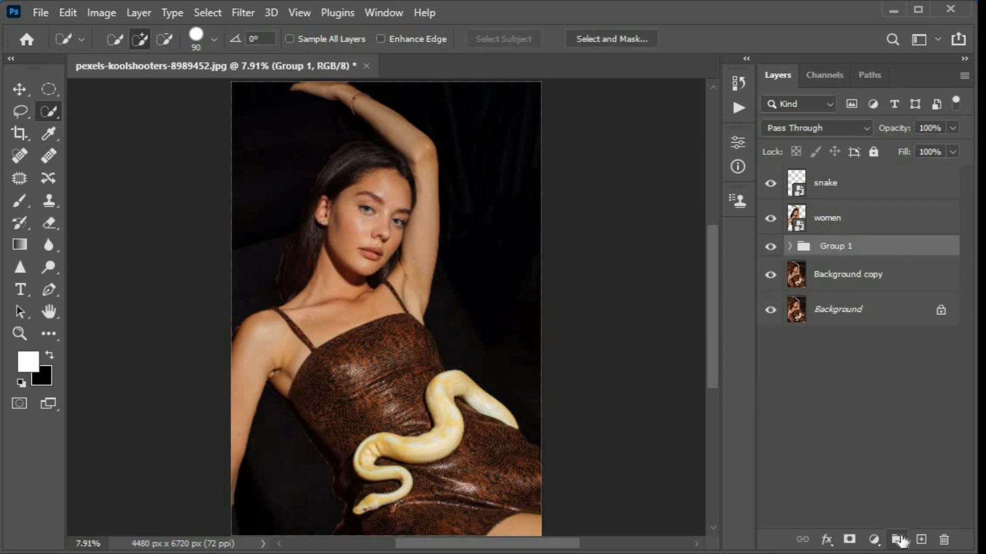
click(771, 247)
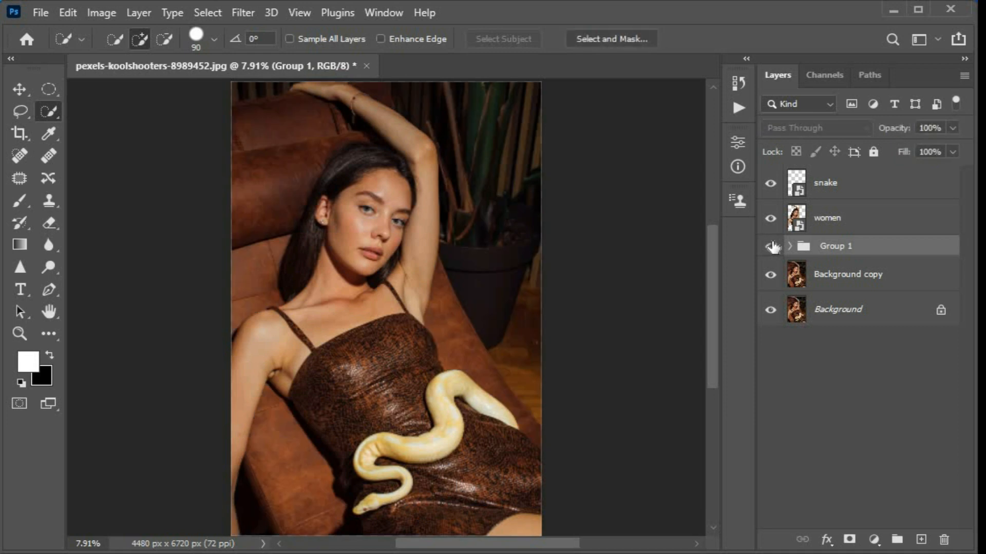
click(771, 247)
double_click(834, 246)
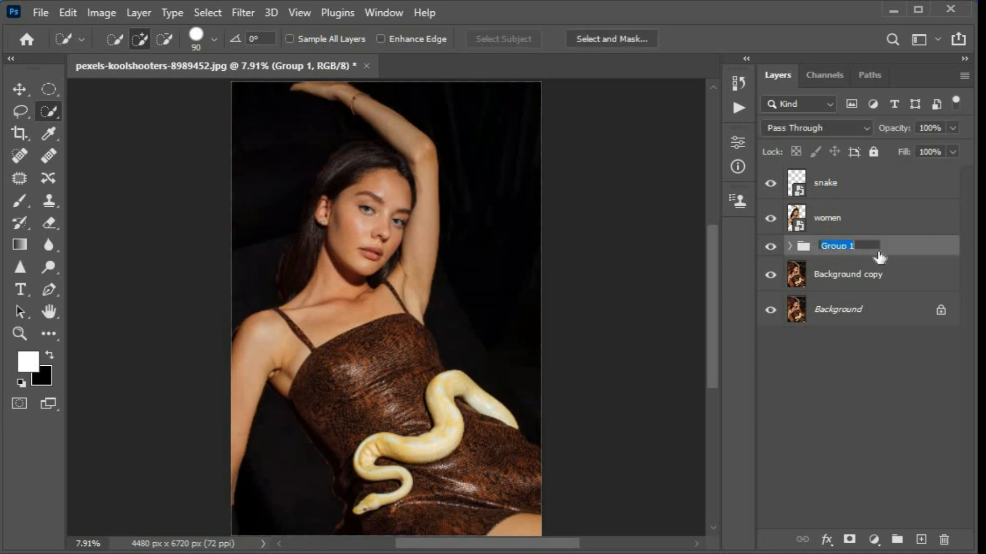
text(night effect)
click(834, 371)
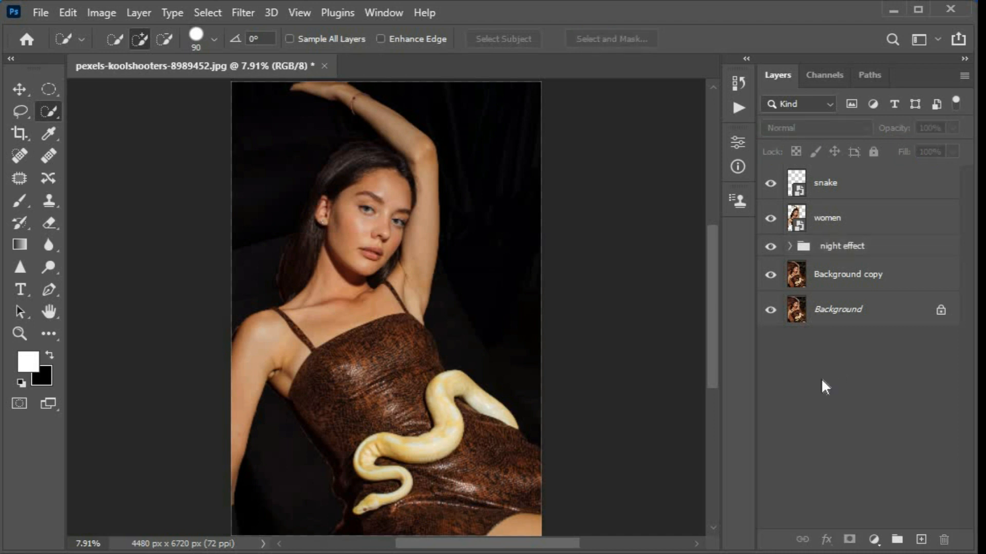
Duplicate the snake layer and place the copy in a new group.
click(831, 188)
key(ctrl+j)
key(ctrl+g)
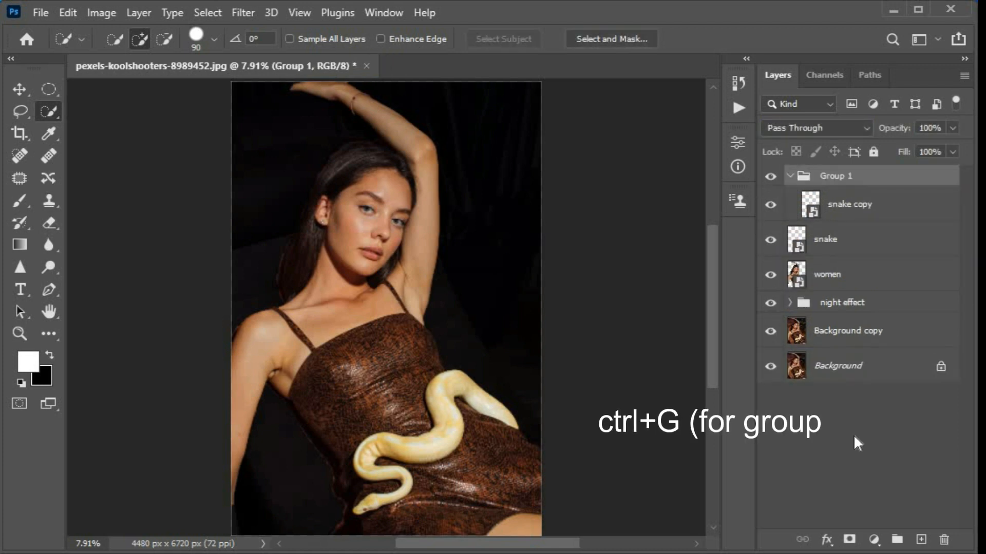
Set the blend mode of the snake copy layer to Linear Light.
click(845, 209)
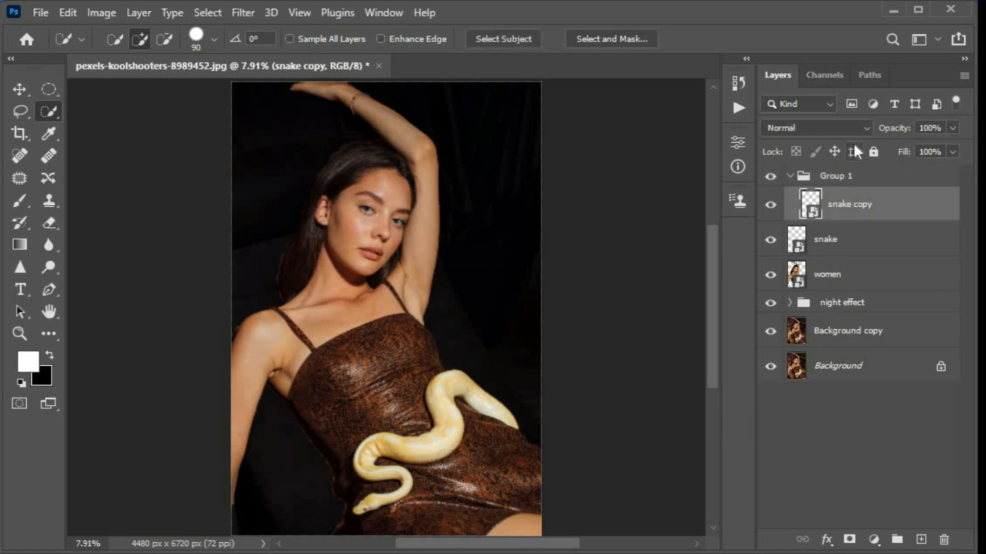
click(858, 128)
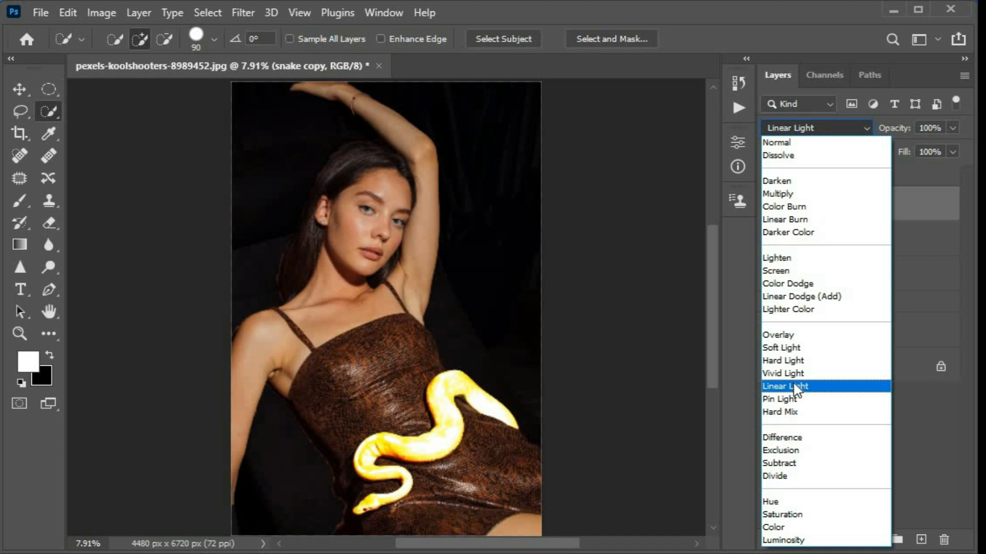
click(796, 390)
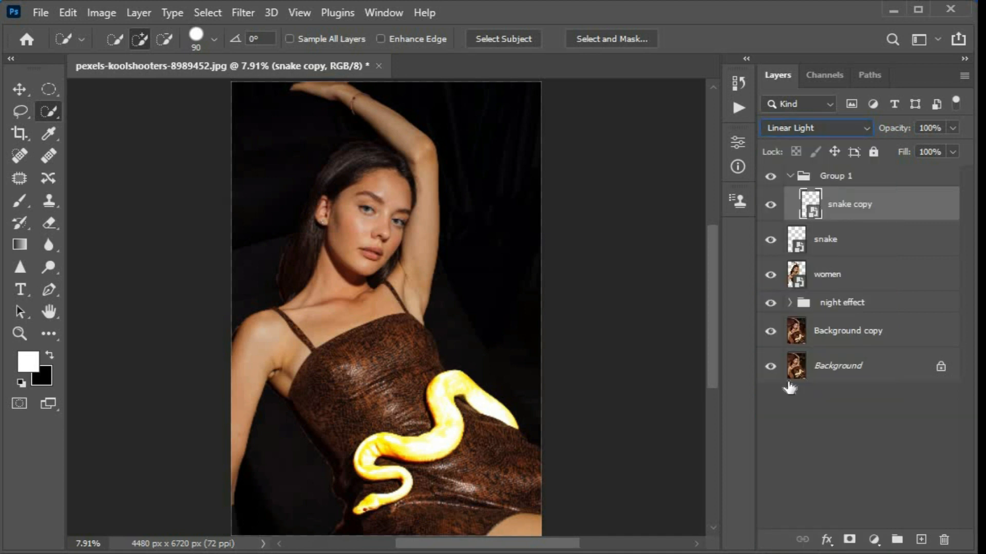
Apply a Gaussian Blur with a 5-pixel radius to the snake copy layer.
click(244, 13)
mouse_move(310, 250)
mouse_move(328, 226)
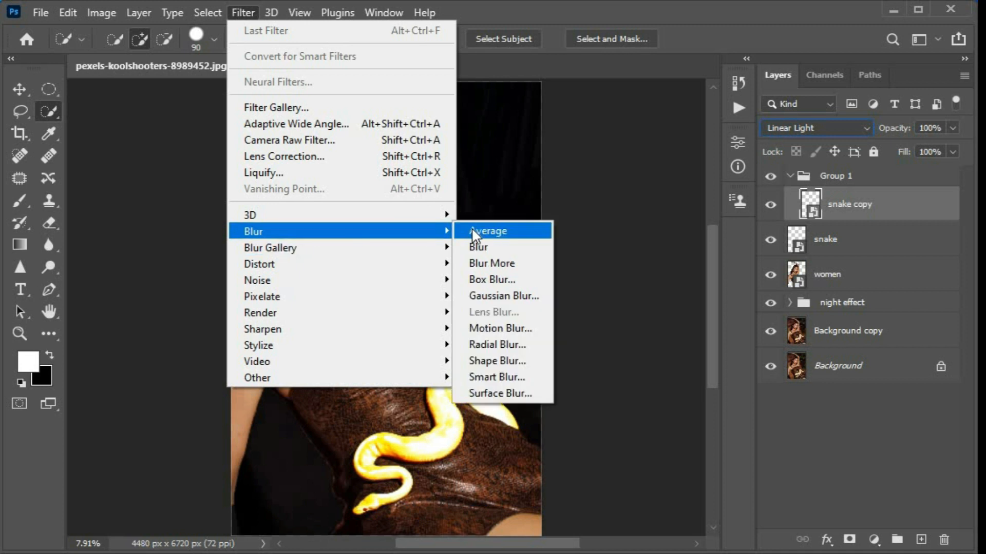
click(477, 292)
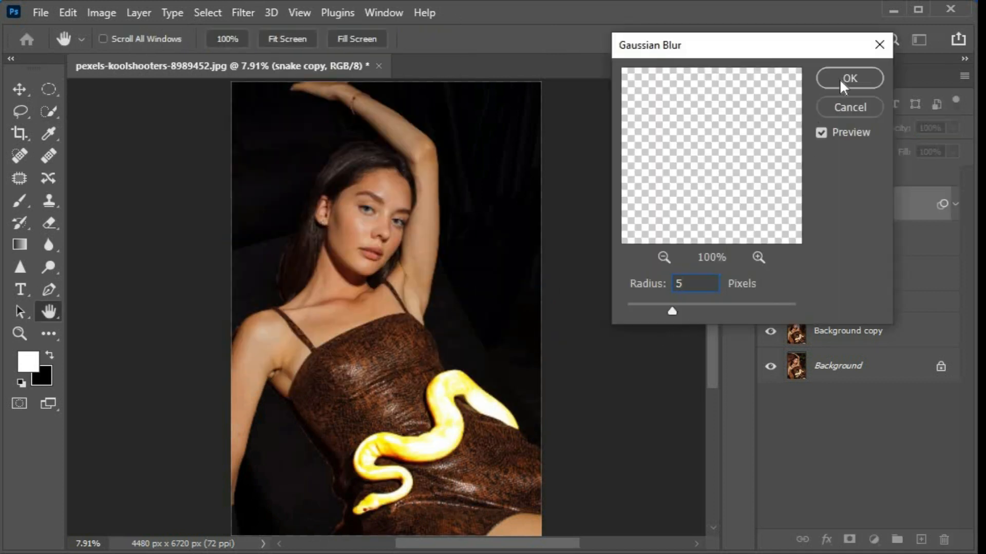
click(839, 79)
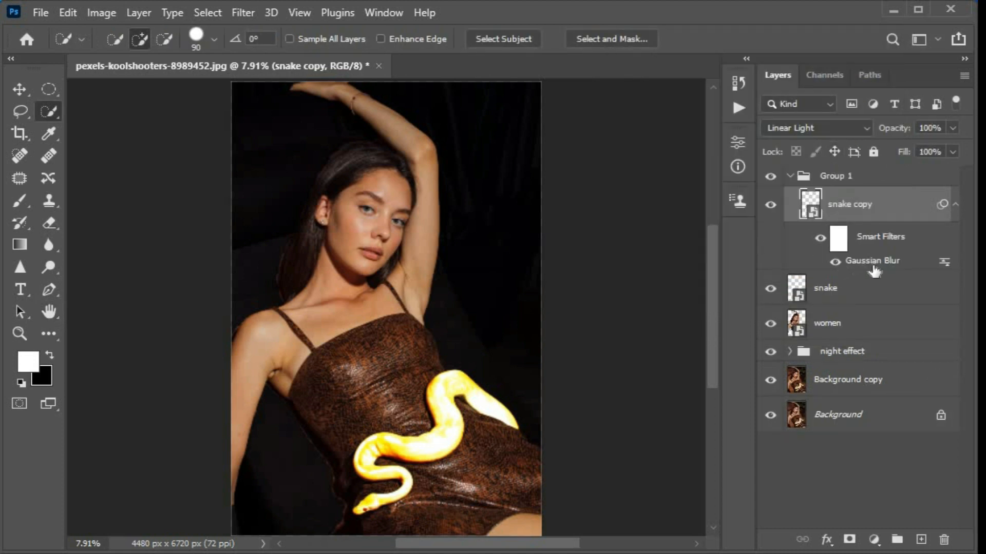
Set the Gaussian Blur radius of the snake copy layer to 250 pixels.
double_click(854, 263)
text(2)
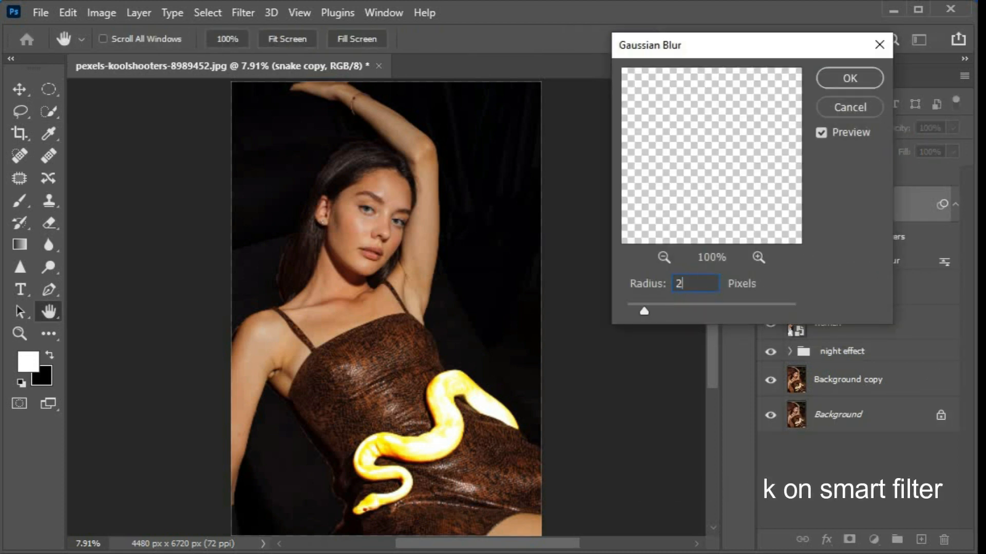
text(50)
click(849, 78)
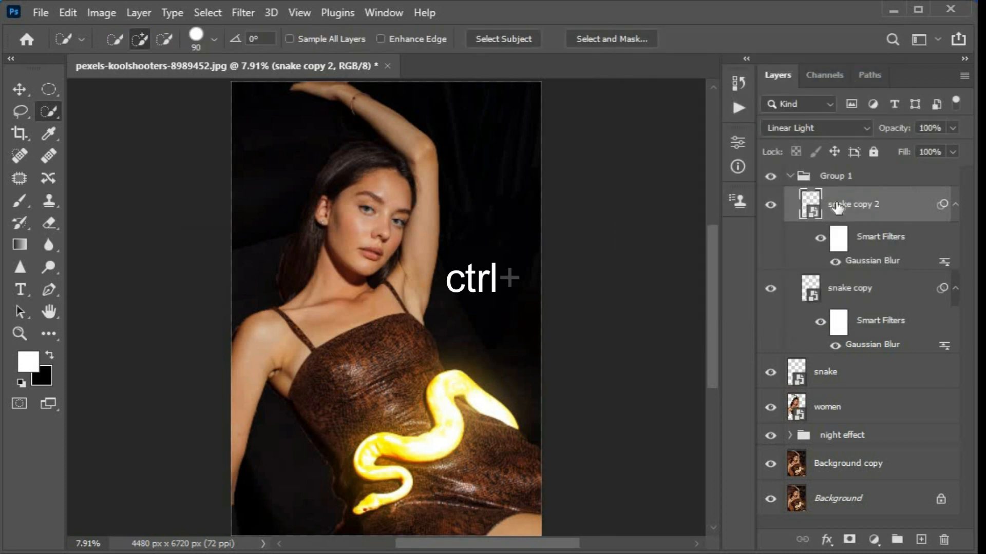
Duplicate the blurred snake copy layer twice and set the topmost copy's Gaussian Blur radius to 500 pixels.
key(ctrl+j)
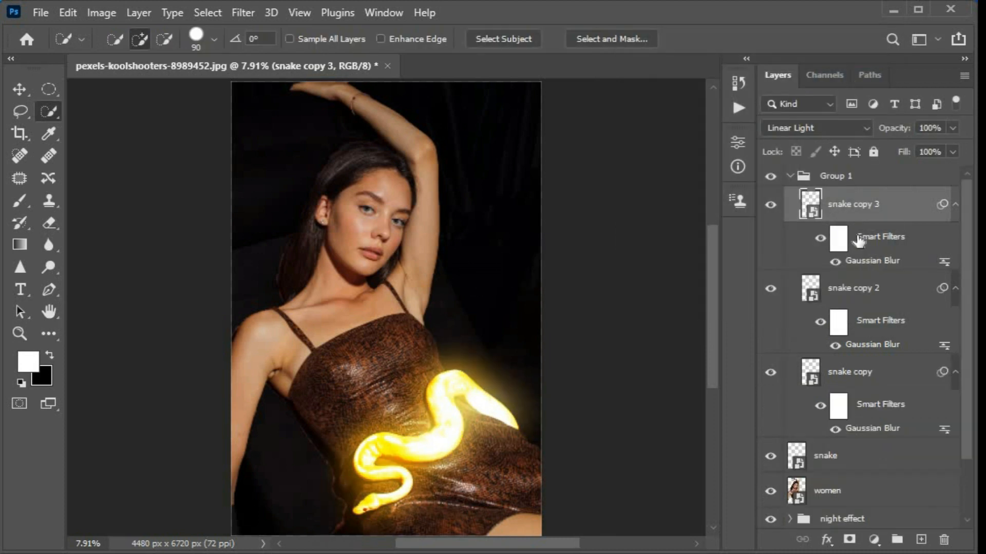
double_click(864, 261)
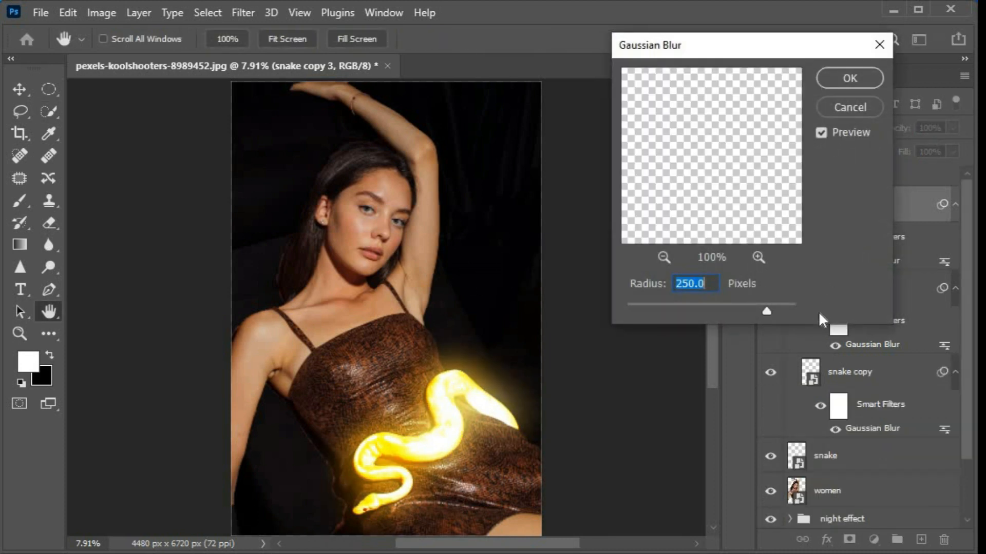
text(500)
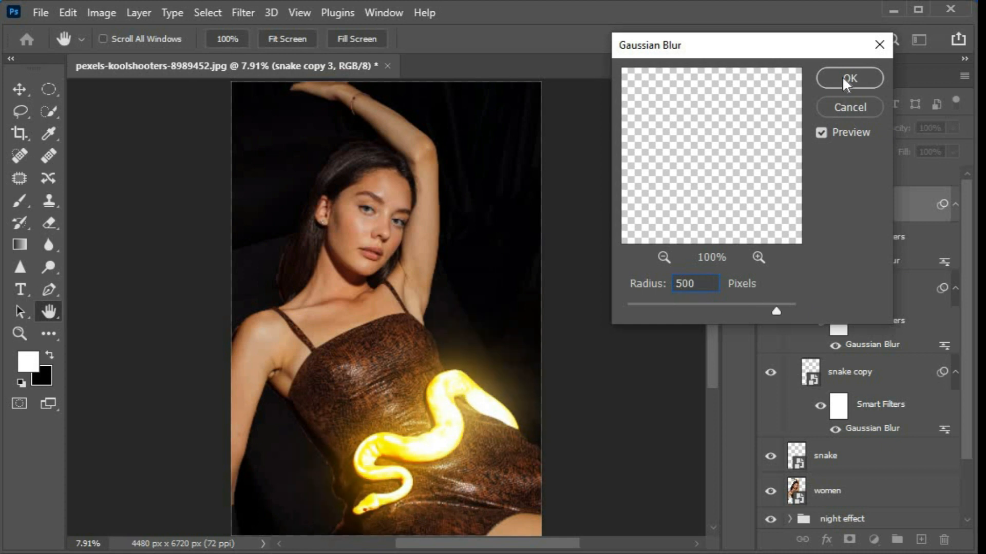
click(843, 78)
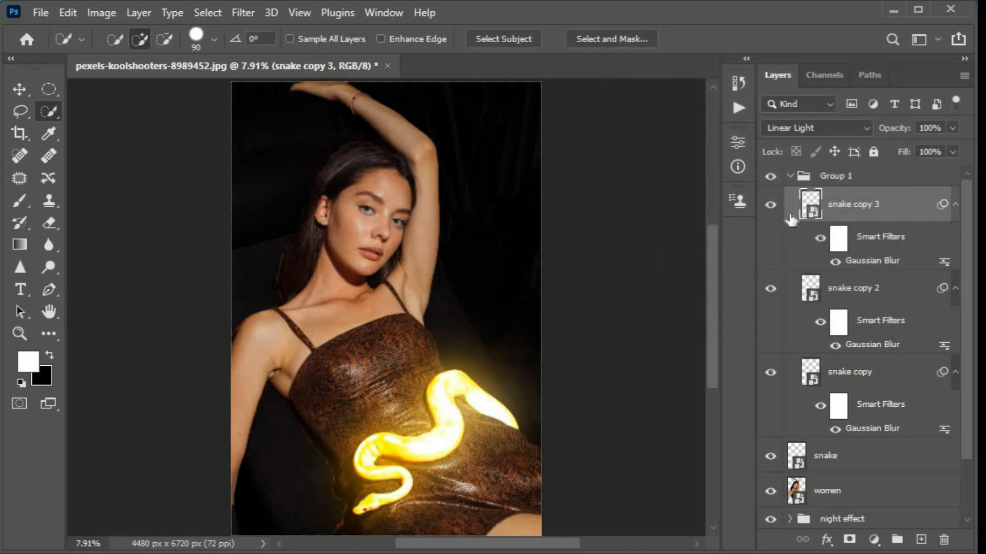
Collapse Group 1, compare the image with and without the glow, and rename the group snake glow.
click(791, 176)
click(771, 176)
click(770, 176)
double_click(847, 176)
text(snake glow)
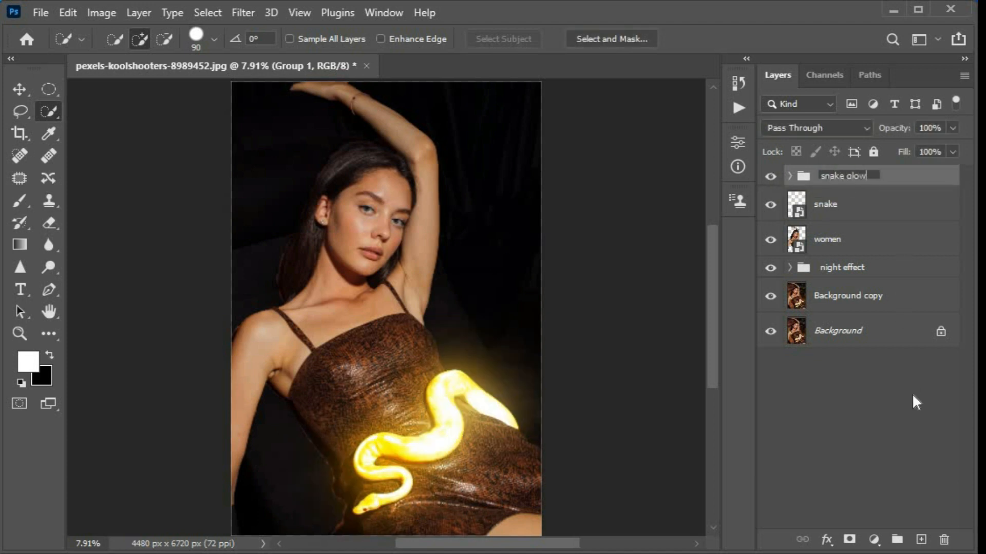
click(909, 375)
Add a layer mask to the night effect group and hide the women layer.
click(832, 269)
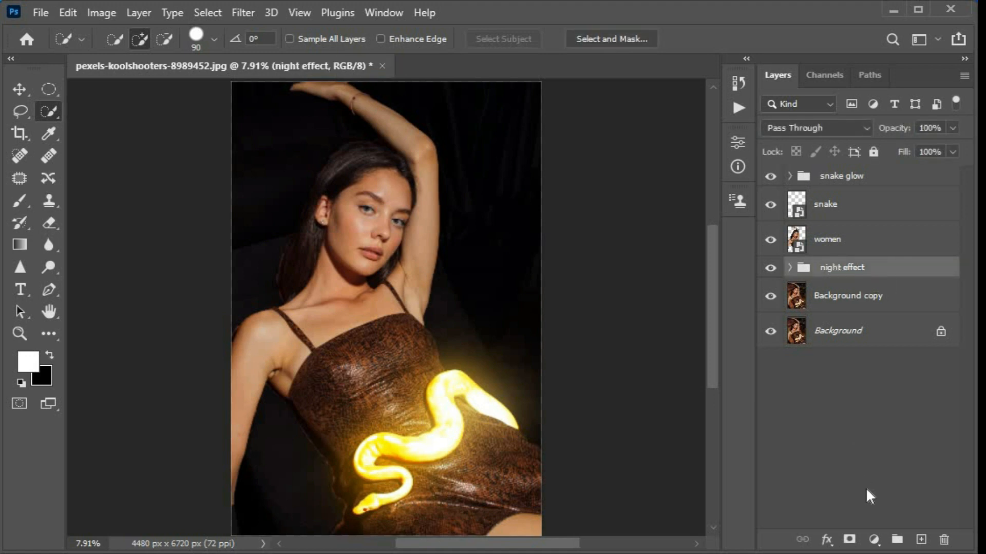
click(849, 539)
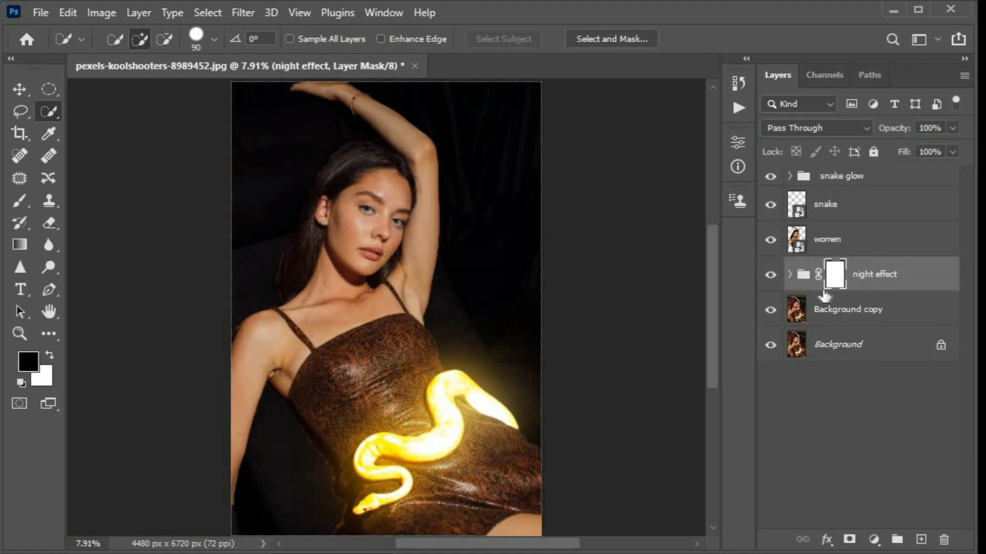
click(770, 239)
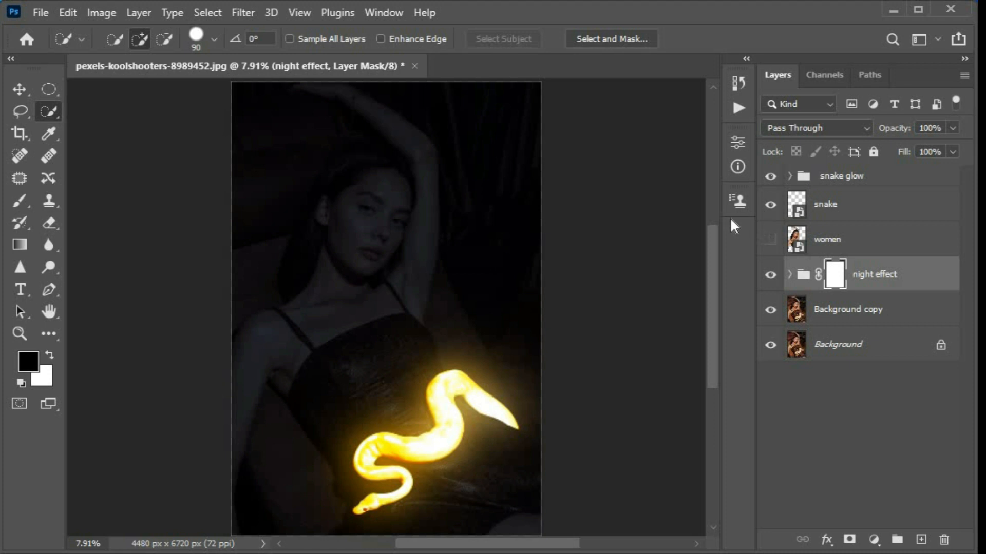
Paint black on the night effect mask with a soft 1457-pixel brush over the dress and the area around the snake.
click(16, 200)
click(73, 198)
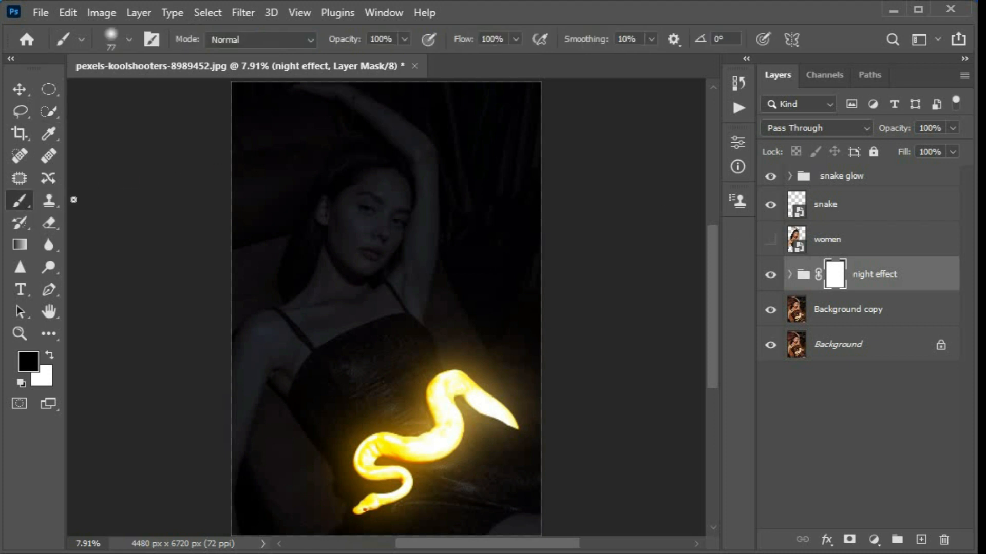
right_click(368, 337)
drag(495, 334, 557, 334)
mouse_move(338, 346)
mouse_down()
mouse_move(331, 384)
mouse_move(373, 344)
mouse_move(351, 319)
mouse_move(323, 361)
mouse_move(325, 390)
mouse_move(408, 459)
mouse_move(457, 430)
mouse_move(449, 412)
mouse_move(308, 433)
mouse_move(350, 347)
mouse_move(333, 475)
mouse_up()
key(ctrl+z)
drag(484, 388, 475, 359)
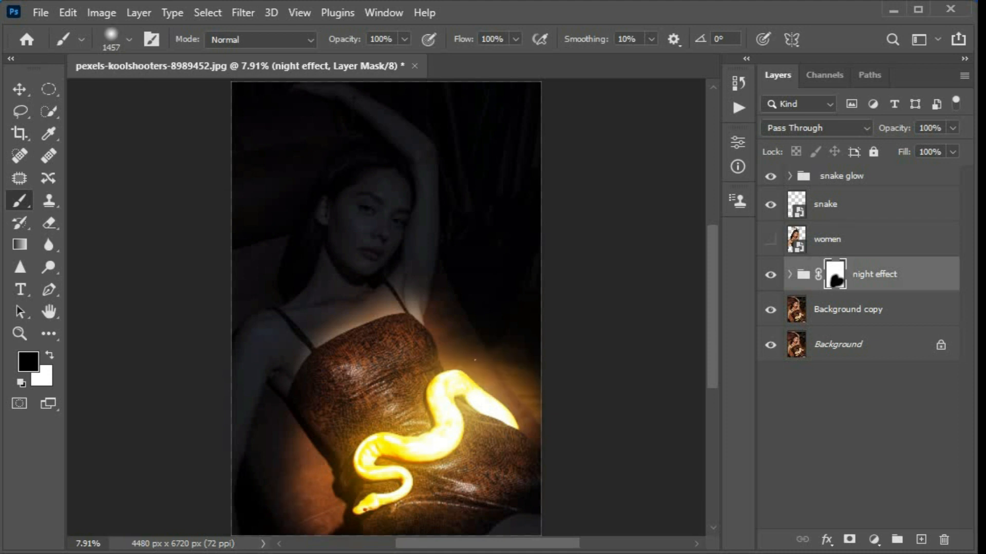
Reduce the brush flow to 45% and paint the night effect mask over the woman's chest, shoulders and face.
click(515, 39)
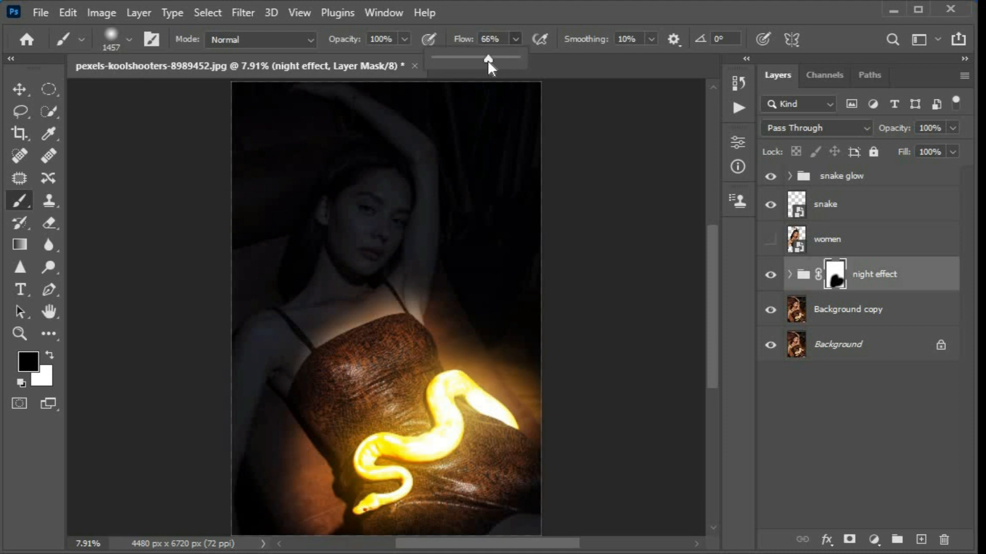
drag(488, 60, 472, 58)
drag(418, 286, 421, 272)
mouse_move(295, 302)
mouse_down()
mouse_move(319, 318)
mouse_move(272, 462)
mouse_move(411, 308)
mouse_move(421, 259)
mouse_move(382, 261)
mouse_move(393, 231)
mouse_move(377, 234)
mouse_up()
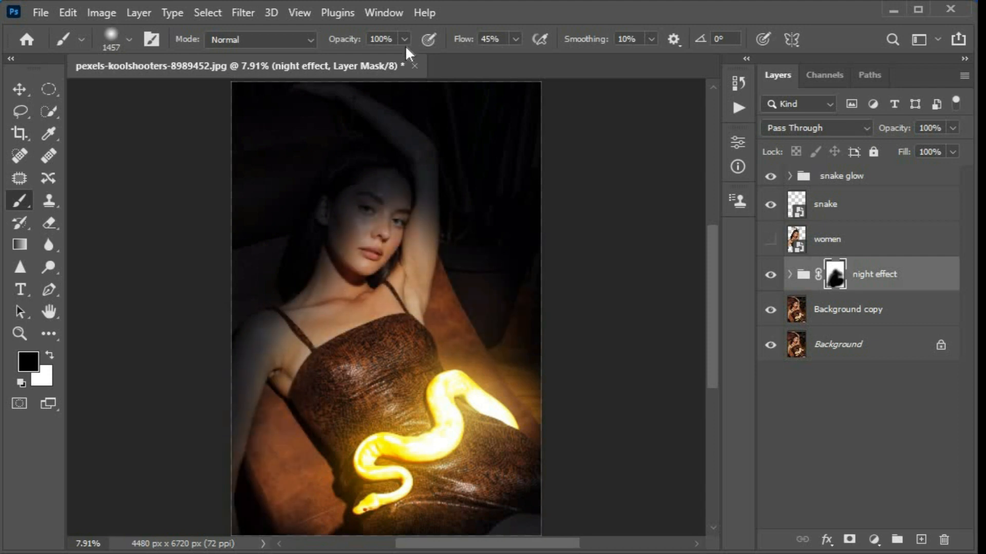
Set the brush to 36% opacity and 10% flow, and softly paint the night effect mask around the woman's arms and head.
click(404, 39)
click(515, 39)
drag(517, 58, 499, 58)
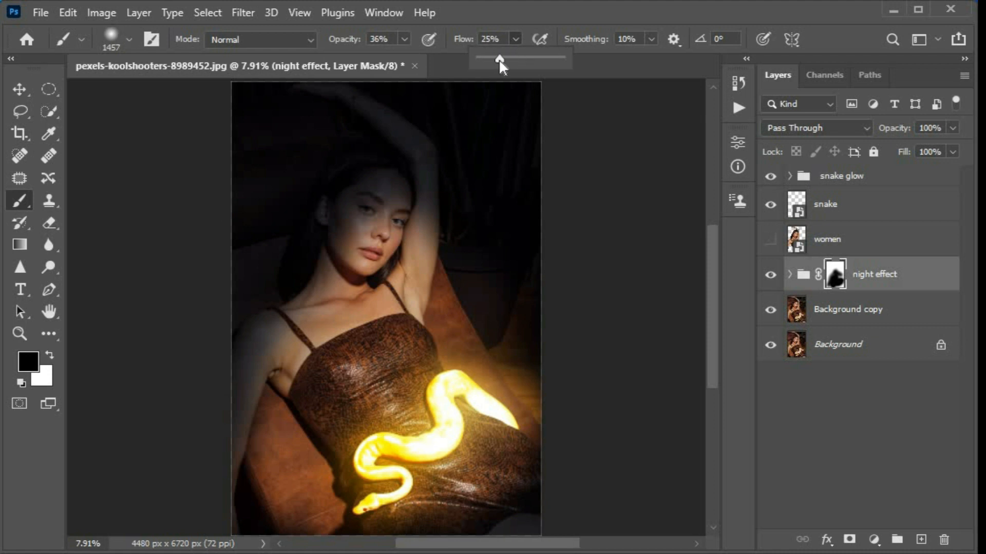
click(458, 192)
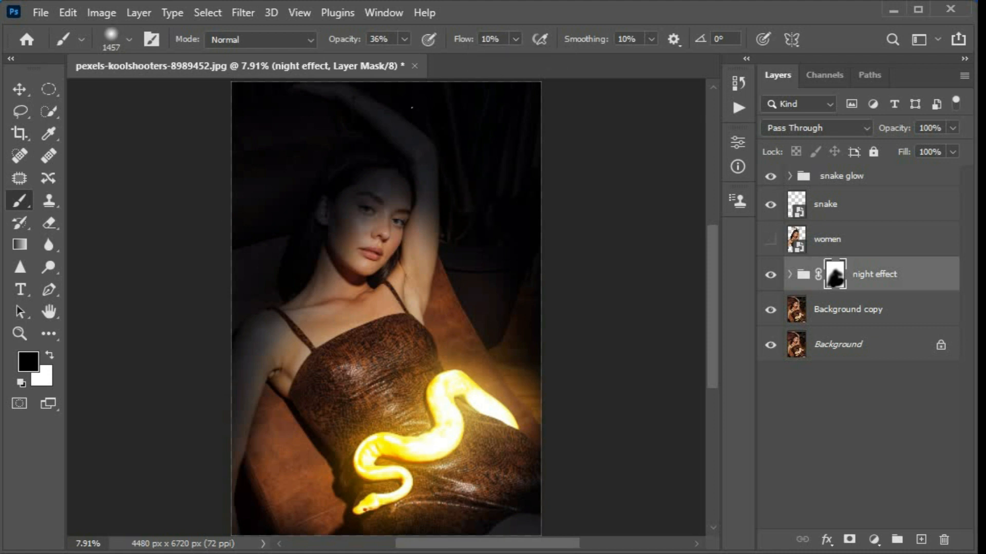
mouse_move(228, 277)
mouse_down()
mouse_move(344, 101)
mouse_move(437, 79)
mouse_move(269, 84)
mouse_move(274, 181)
mouse_move(394, 155)
mouse_move(412, 168)
mouse_move(394, 177)
mouse_up()
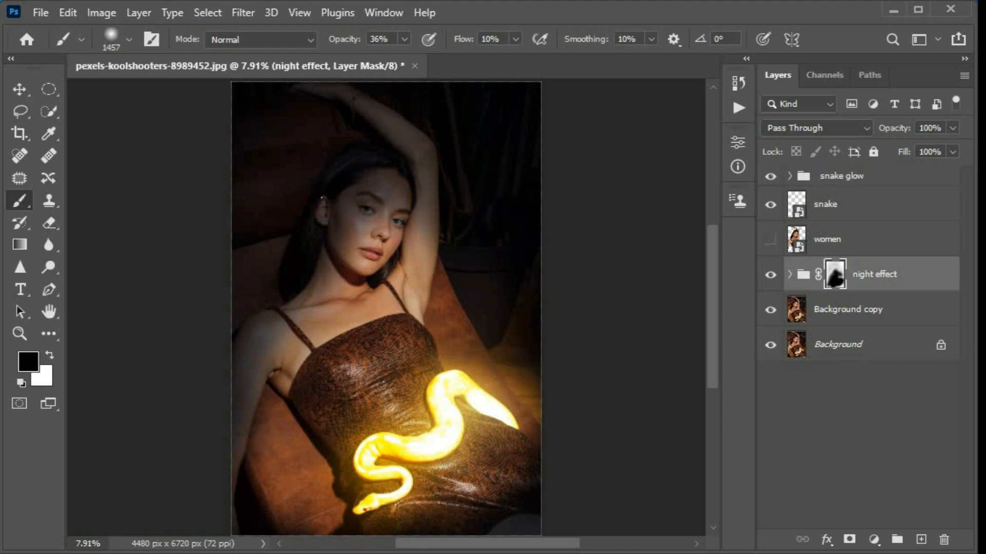
Add a Color Lookup adjustment layer directly above the Background copy layer.
click(829, 312)
click(874, 540)
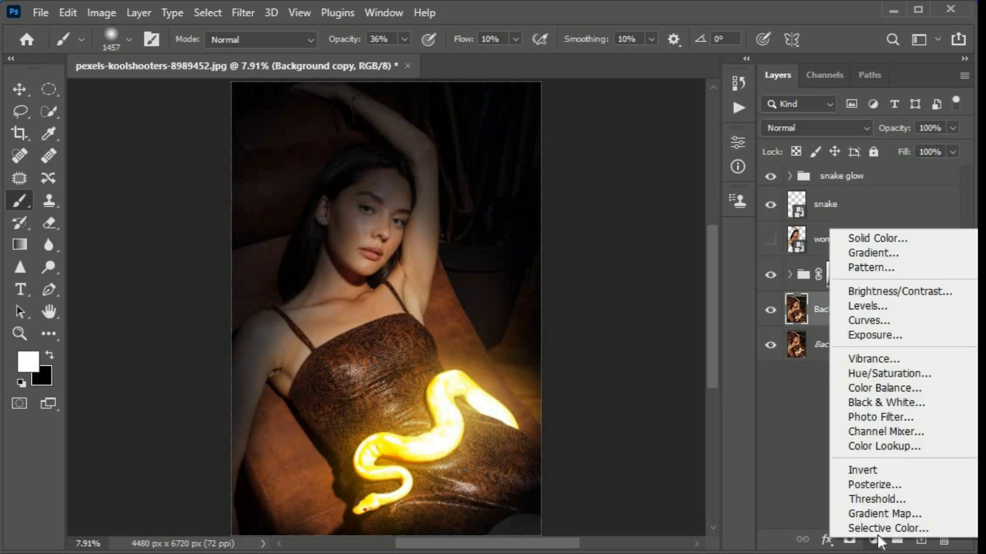
click(870, 445)
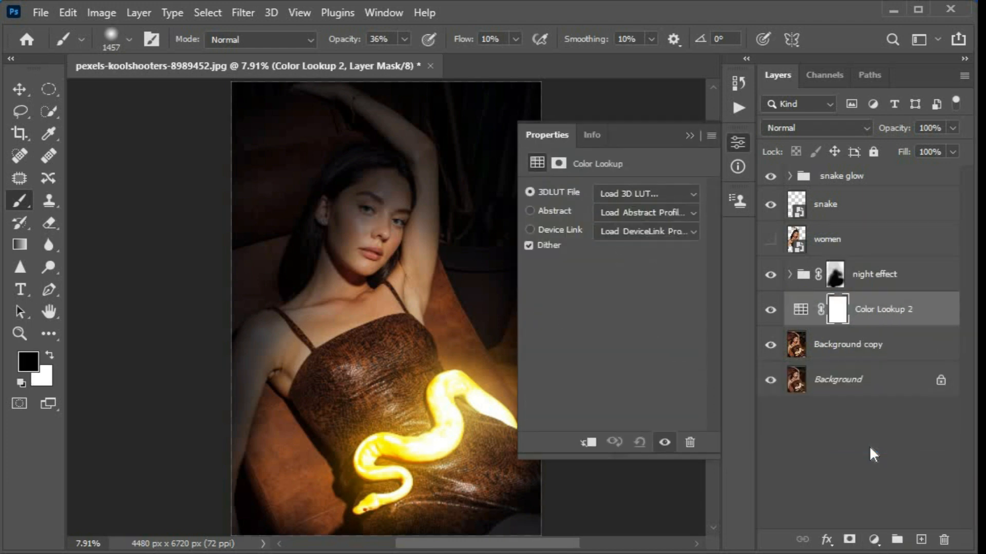
Try the 2Strip.look, 3Strip.look and Candlelight.CUBE 3D LUTs on the new Color Lookup layer.
click(690, 194)
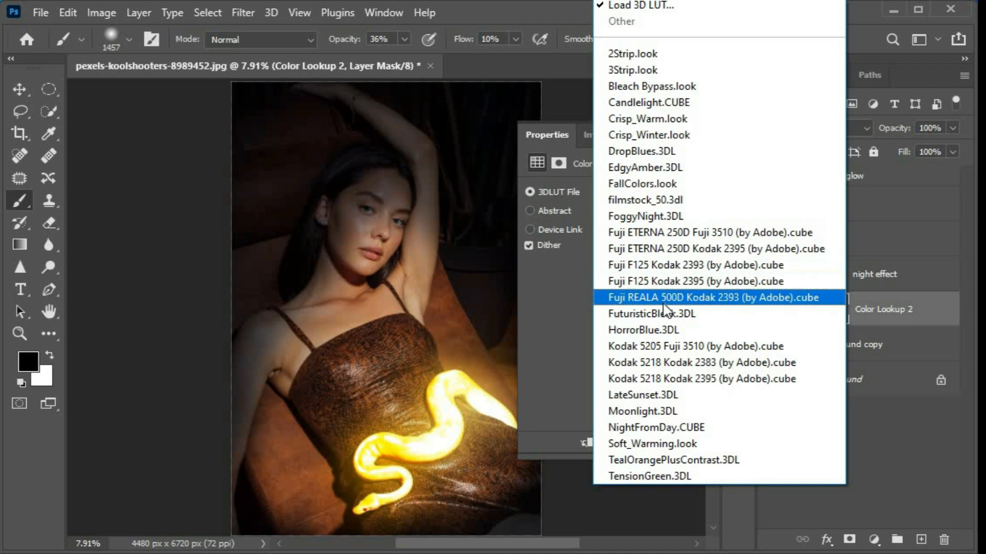
click(635, 54)
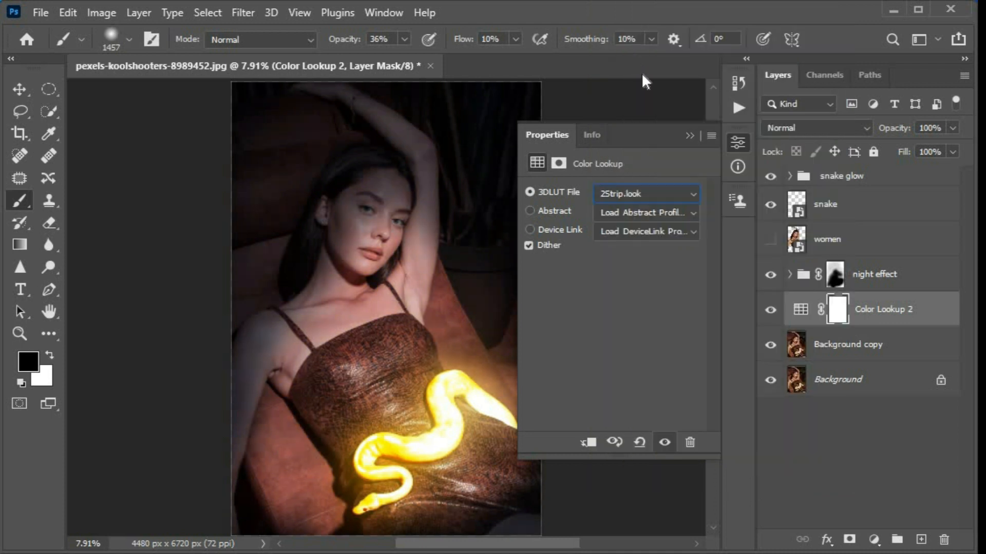
click(693, 194)
click(644, 70)
click(676, 194)
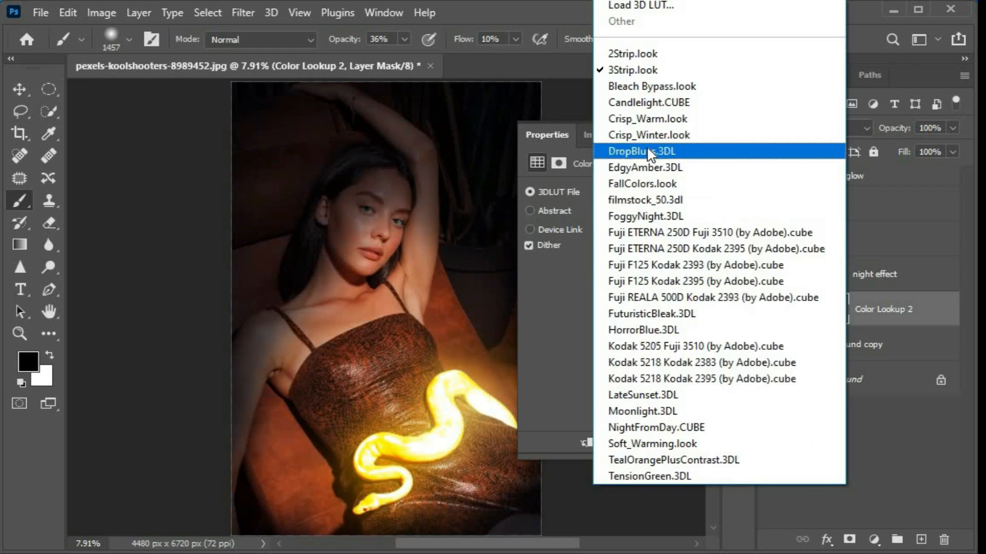
click(647, 102)
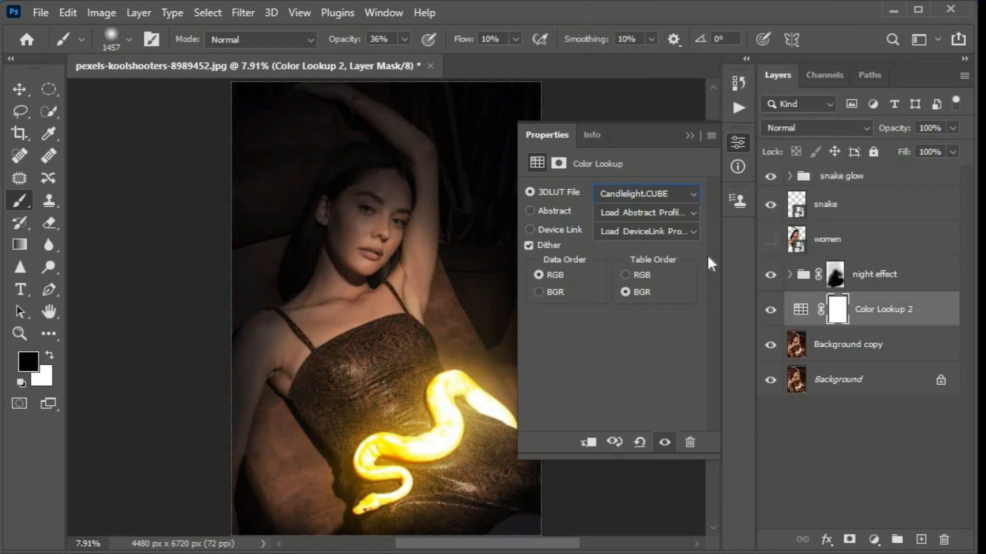
Apply the Crisp_Warm.look 3D LUT to the Color Lookup layer above Background copy and close its settings.
click(687, 193)
click(664, 119)
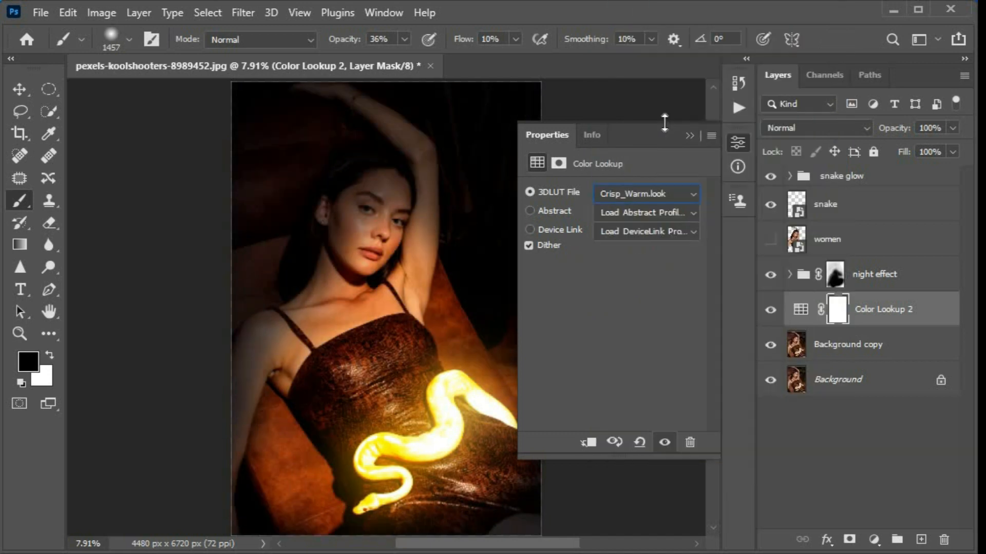
click(690, 135)
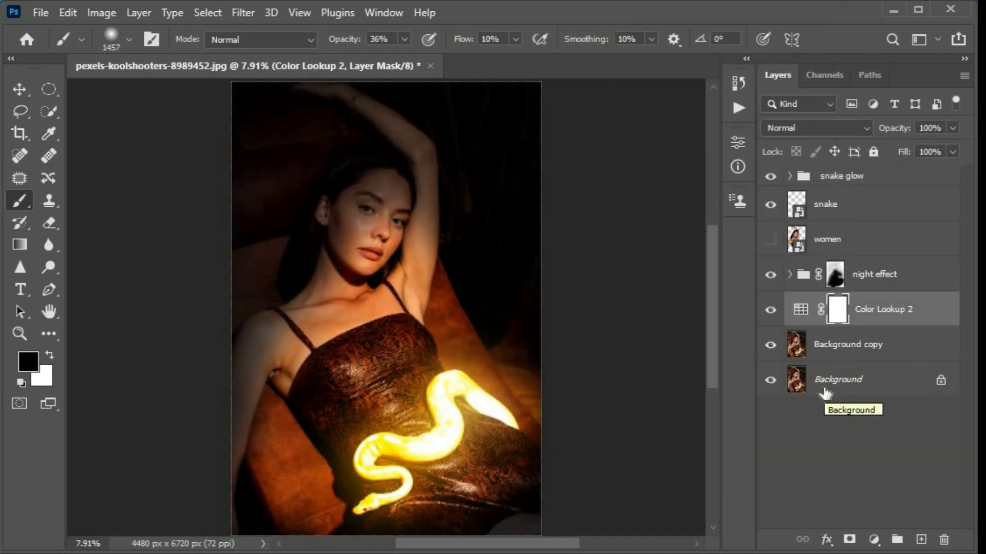
Select all the layers from snake down through Background copy.
click(835, 205)
key(x)
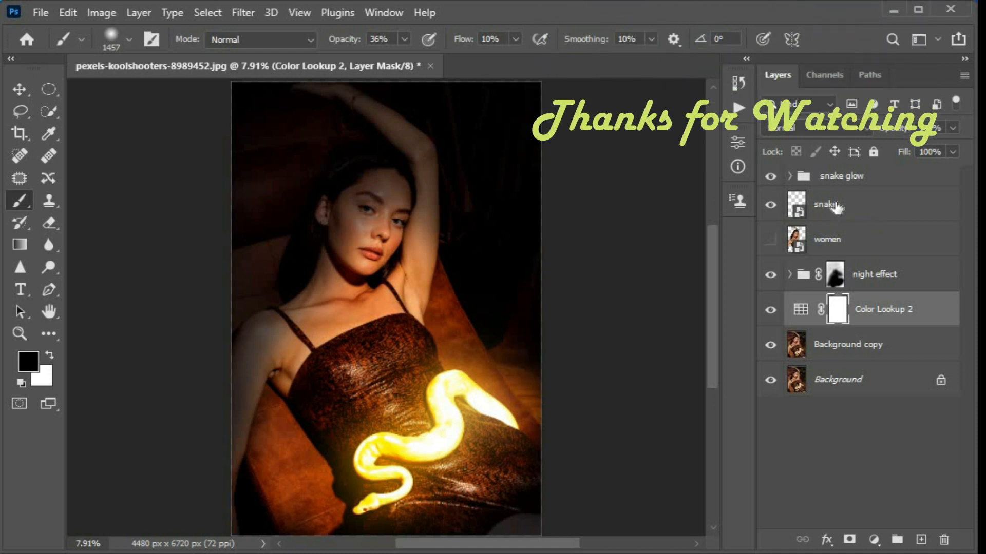
shift+click(832, 344)
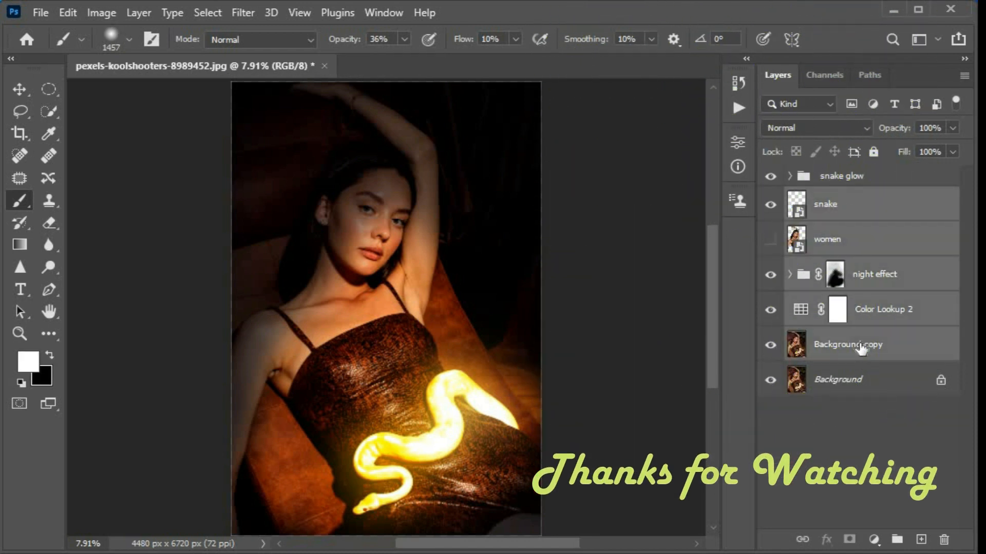